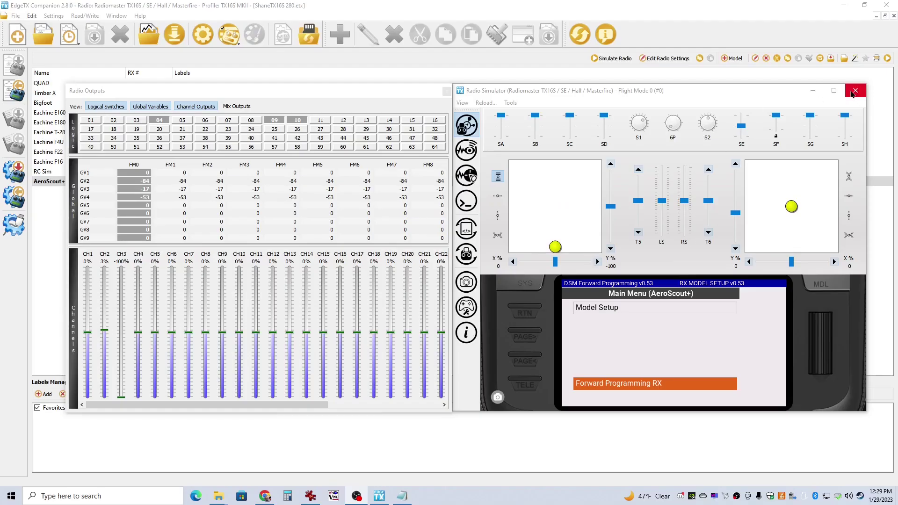
Close the radio simulator and compare with the IrfanView photo of the real radio's Internal RF screen
click(855, 92)
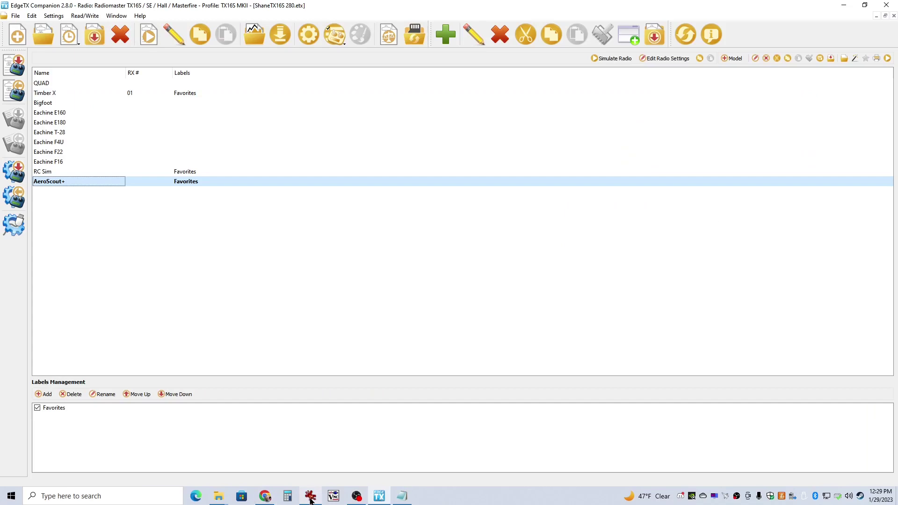
click(265, 497)
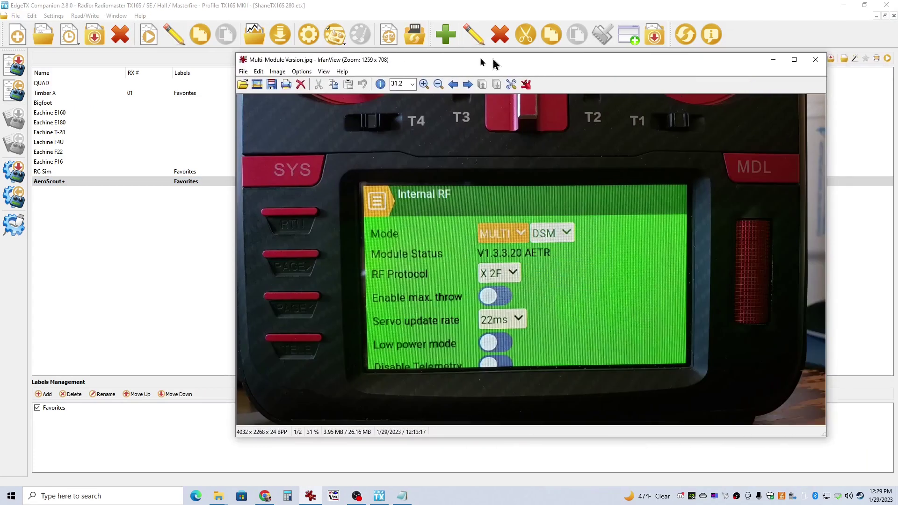
drag(491, 60, 349, 28)
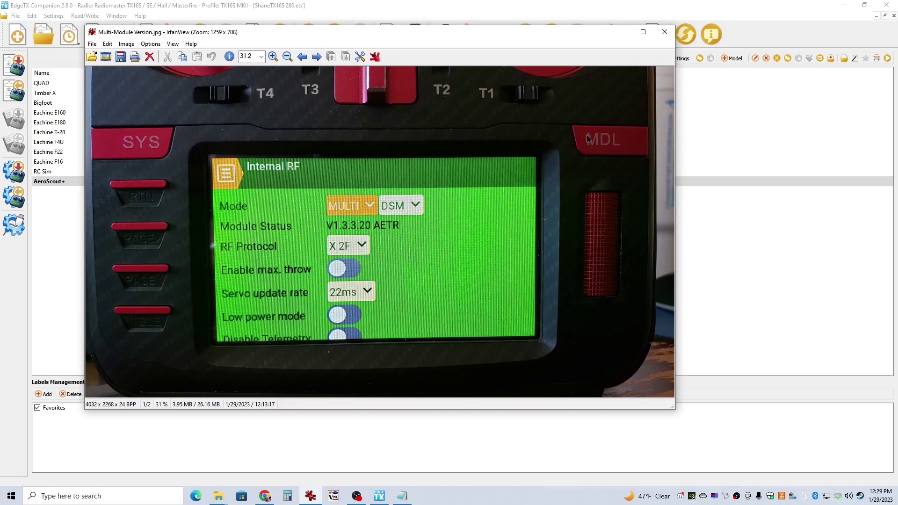
click(706, 113)
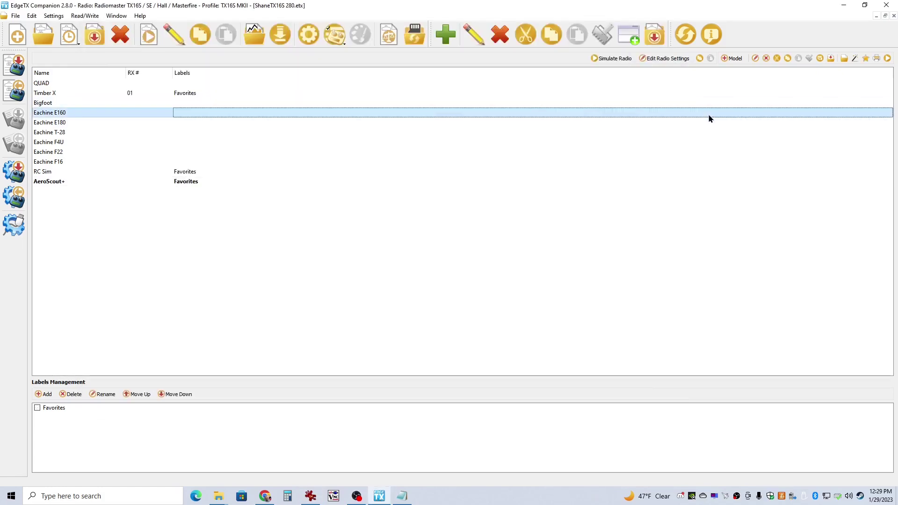
Launch the simulator, flip switch SH to clear the warning, and open the model's Internal RF page
click(610, 59)
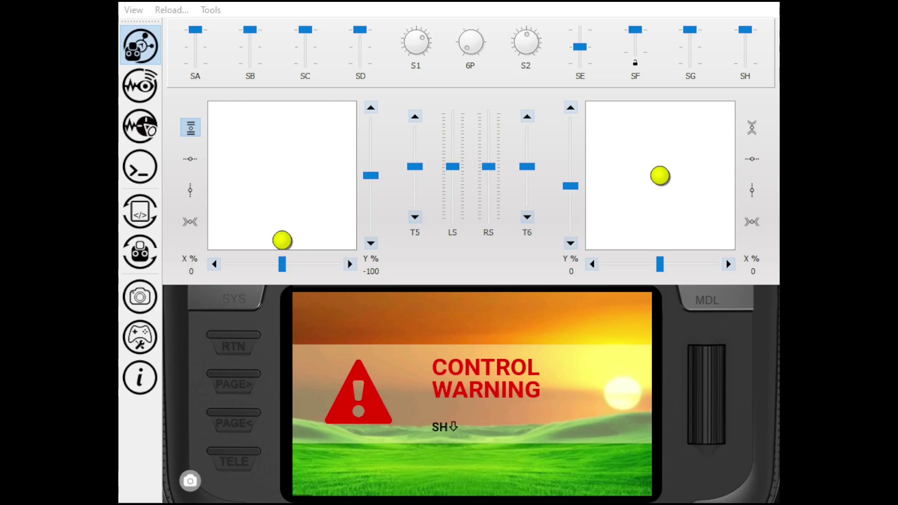
click(745, 63)
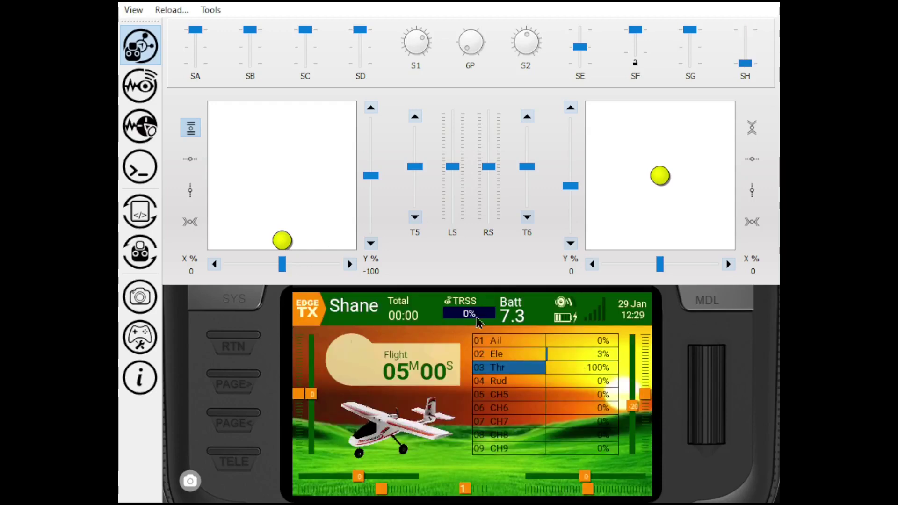
click(711, 306)
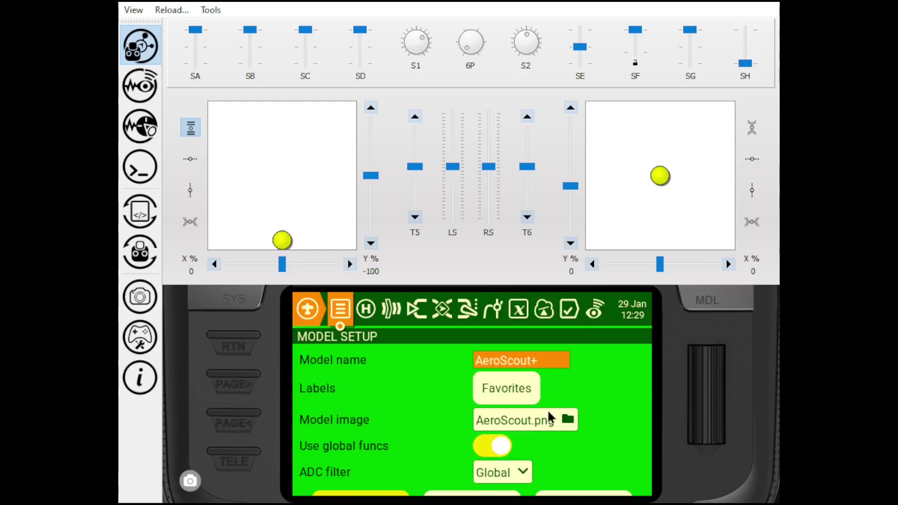
scroll(439, 428, down, 5)
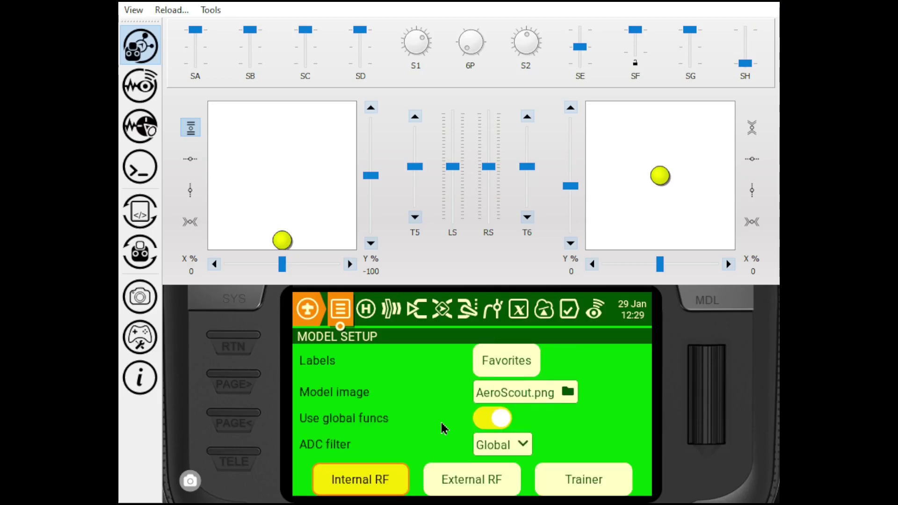
click(366, 480)
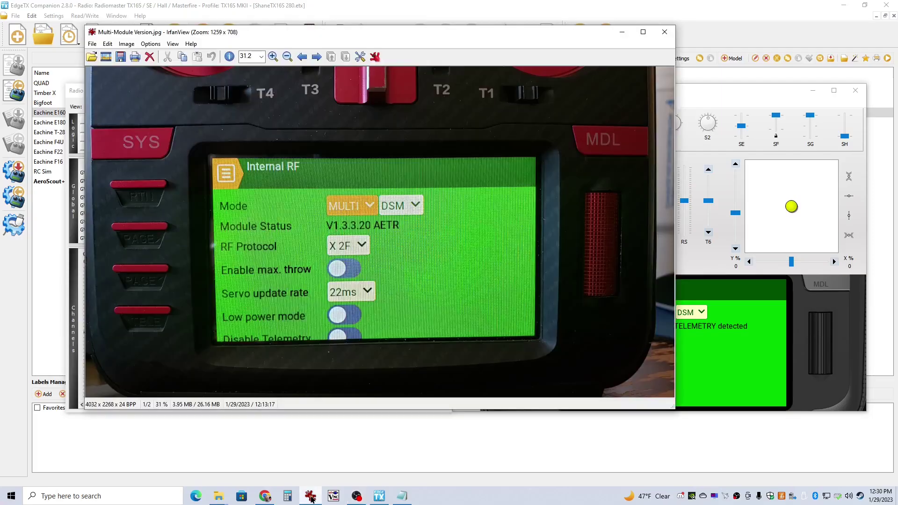
Nudge the Internal RF photo aside, then minimize IrfanView to show the simulator's DSM settings
drag(363, 29, 473, 46)
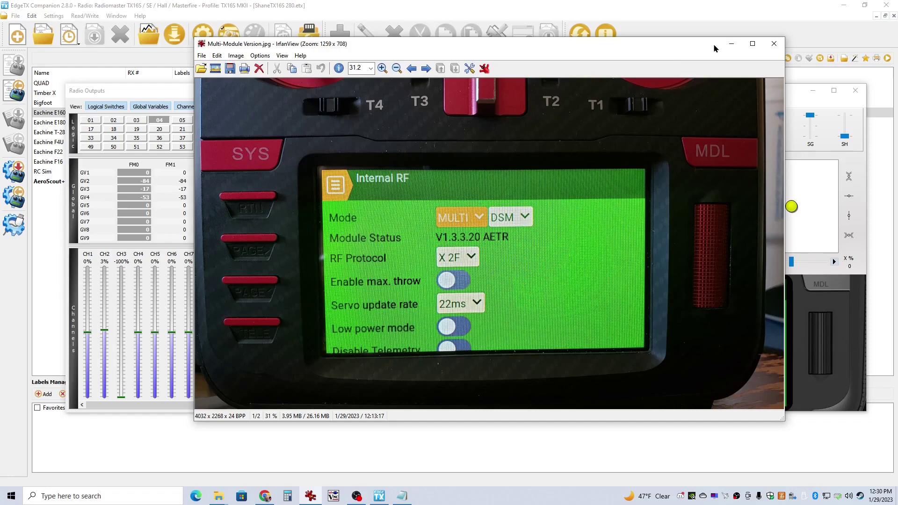
click(774, 44)
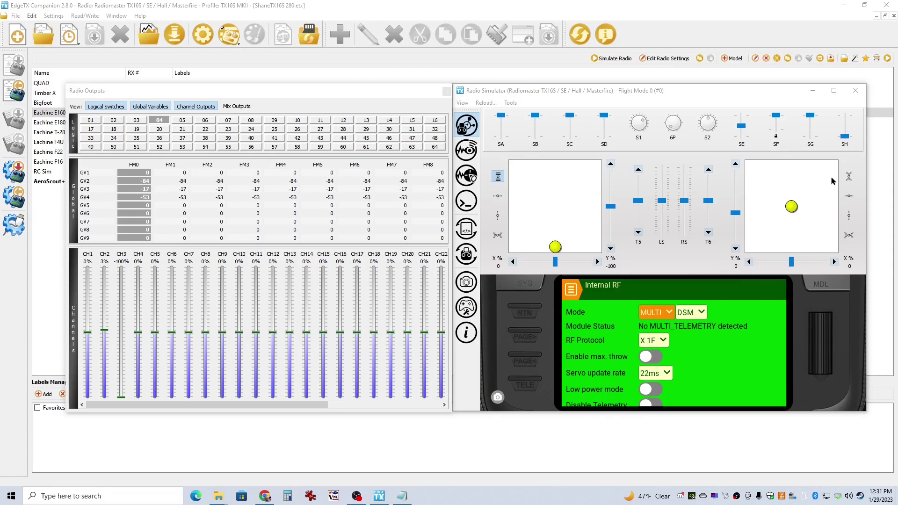
Close the Radio Simulator and bring up the RC Groups DSM Forward Programming V0.53 thread in Chrome
click(855, 91)
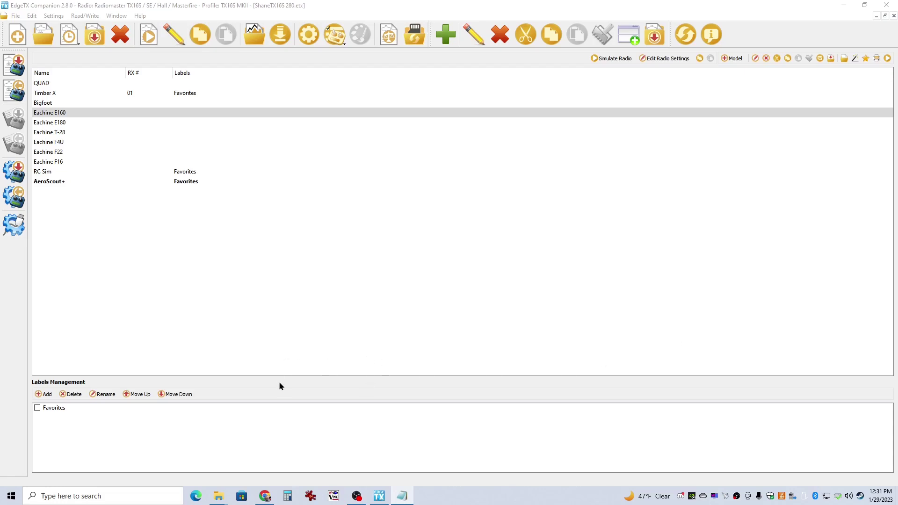
click(265, 496)
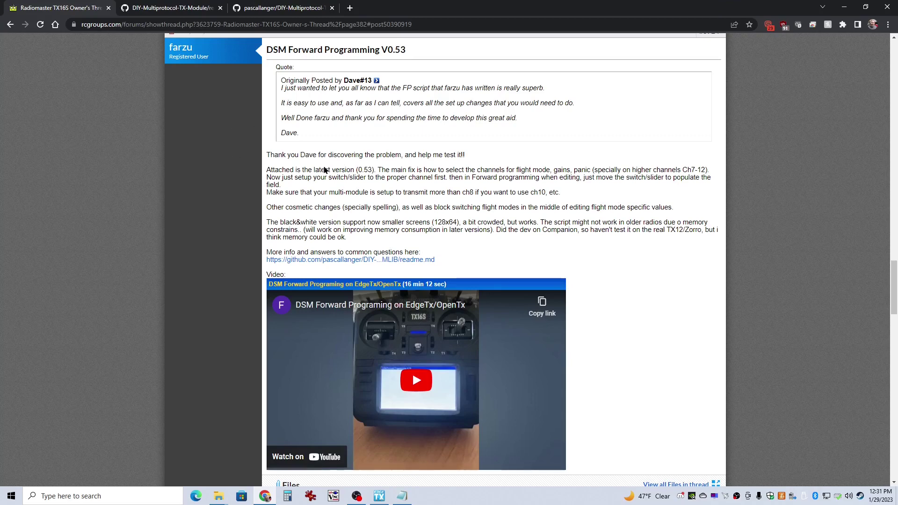
Read through the V0.53 forum post and its zip attachment, then go to the GitHub DSMLIB readme
scroll(288, 414, down, 2)
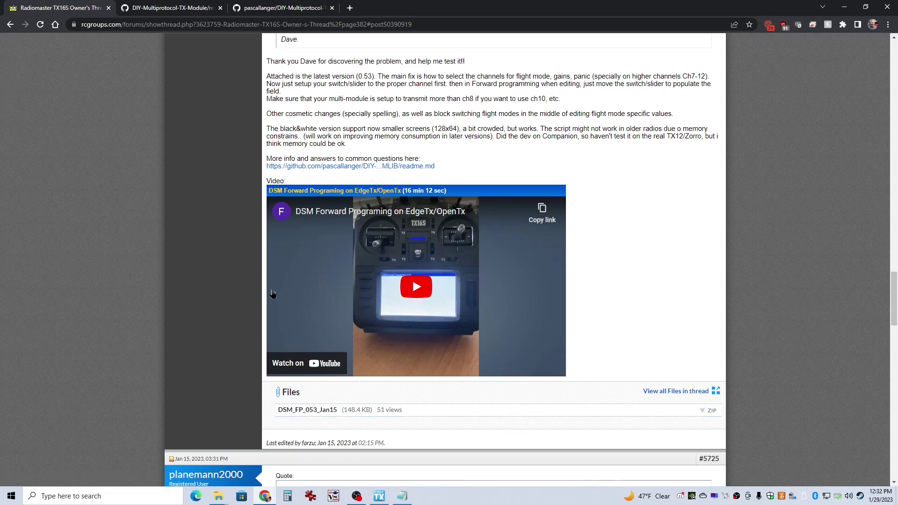
scroll(232, 288, up, 1)
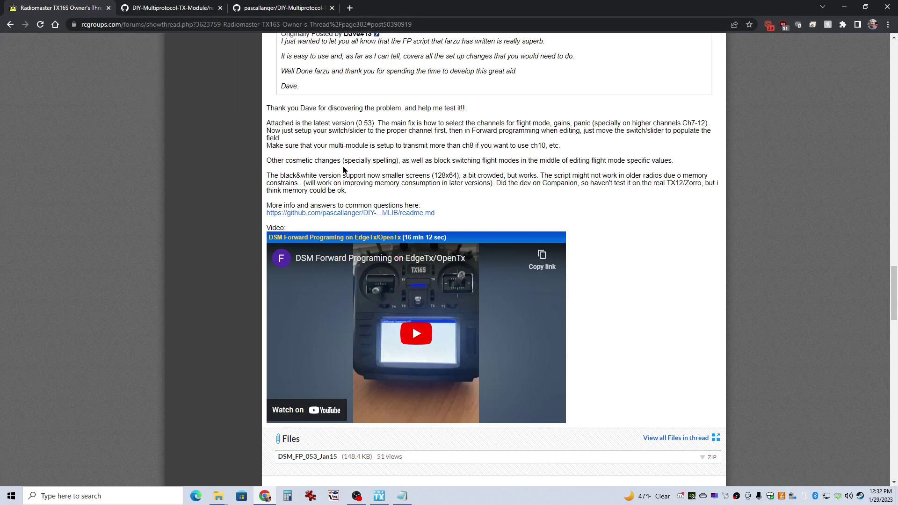
scroll(343, 169, down, 2)
scroll(355, 233, up, 3)
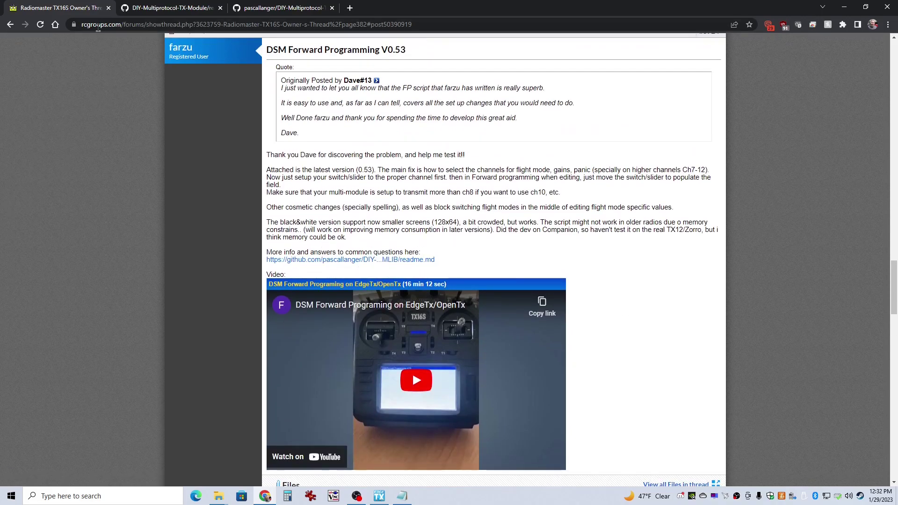
click(180, 8)
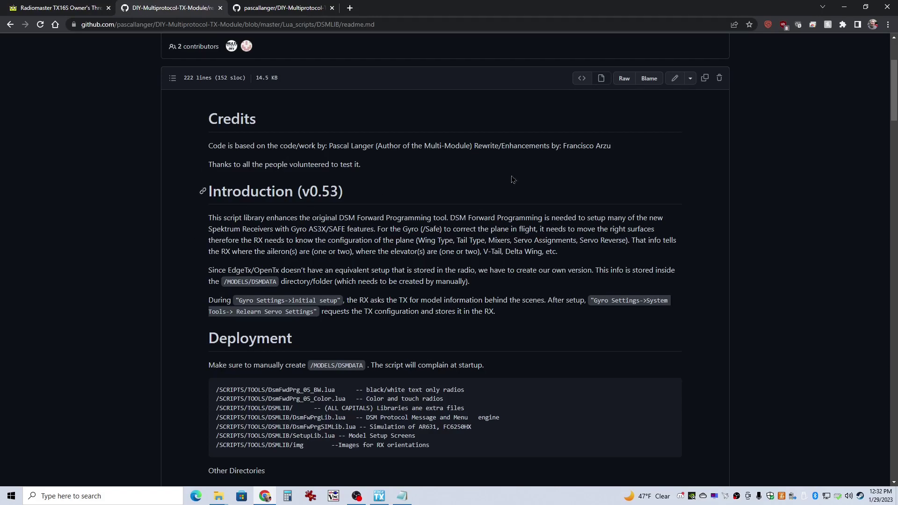
scroll(486, 194, down, 15)
scroll(424, 280, down, 20)
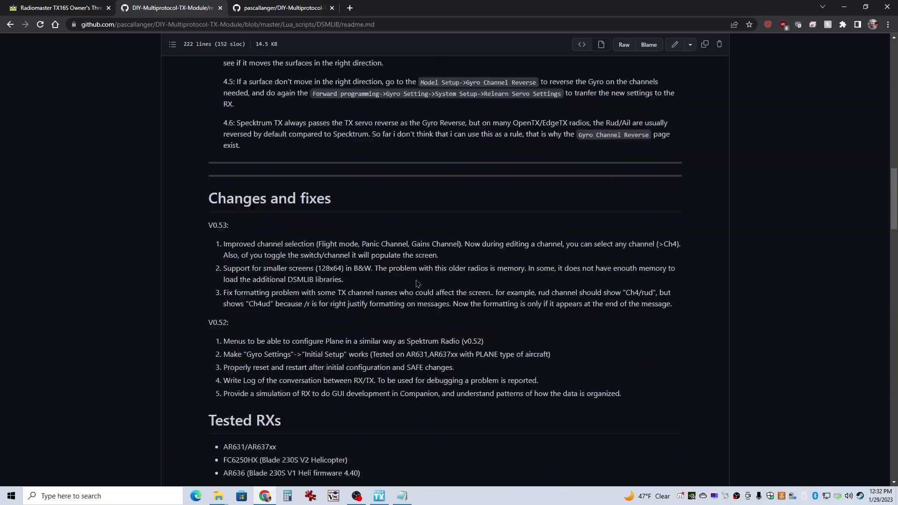
scroll(414, 291, up, 20)
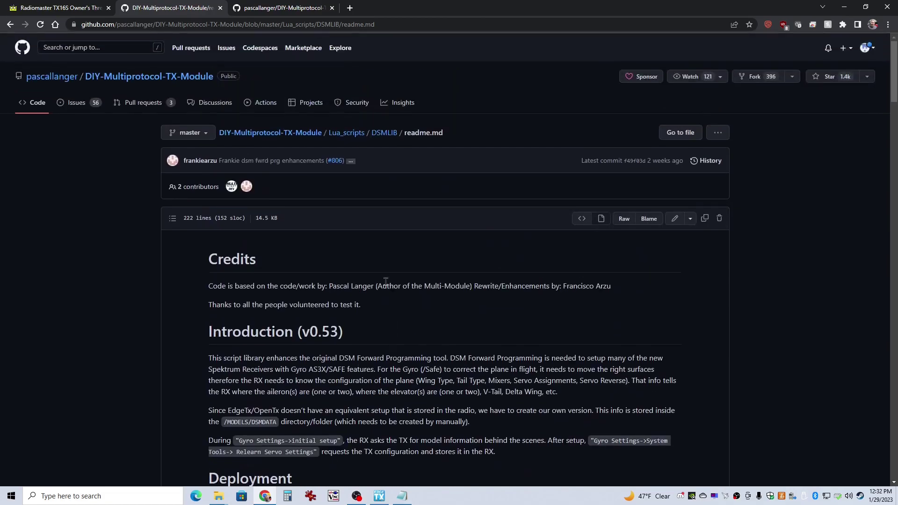
scroll(355, 273, down, 5)
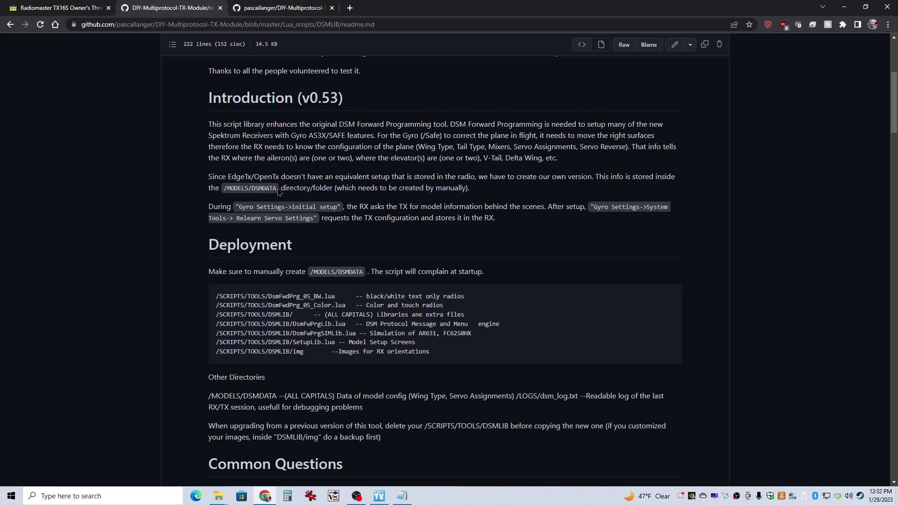
drag(281, 188, 252, 189)
click(208, 190)
scroll(381, 303, down, 5)
scroll(294, 293, down, 7)
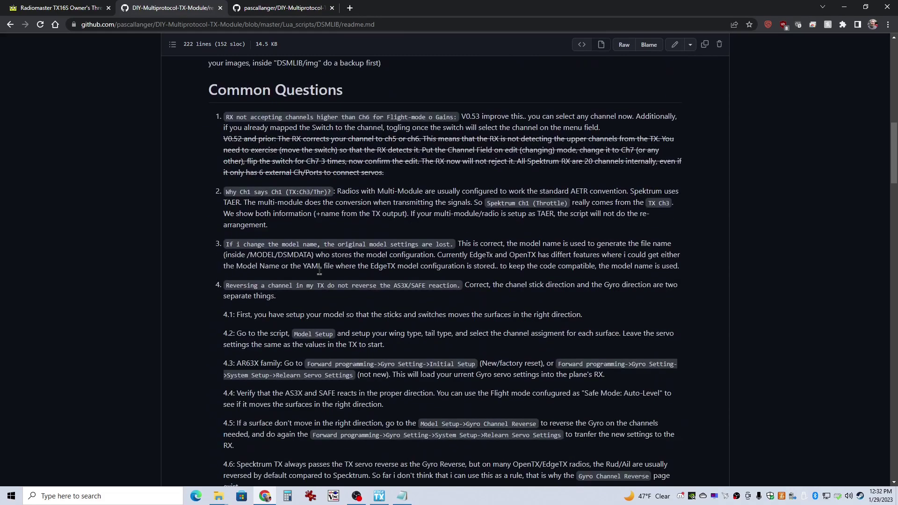
scroll(405, 294, down, 2)
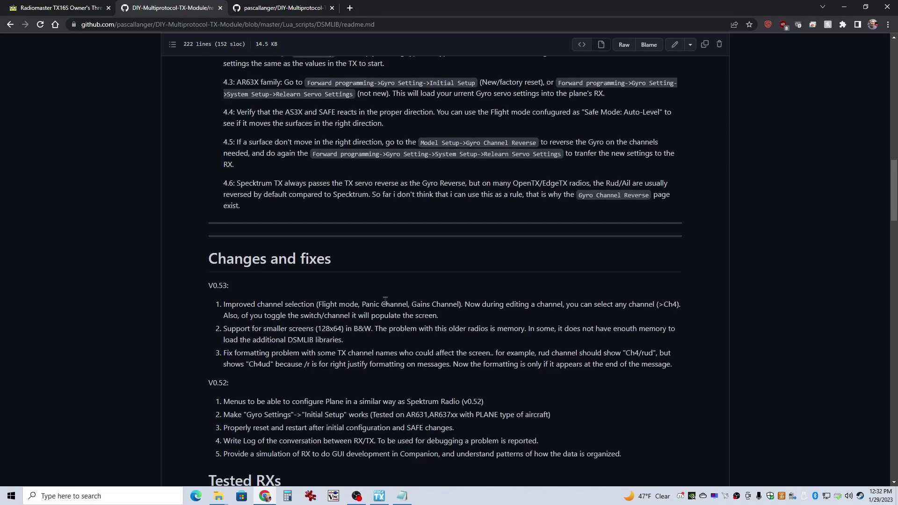
scroll(392, 300, up, 15)
scroll(383, 299, up, 1)
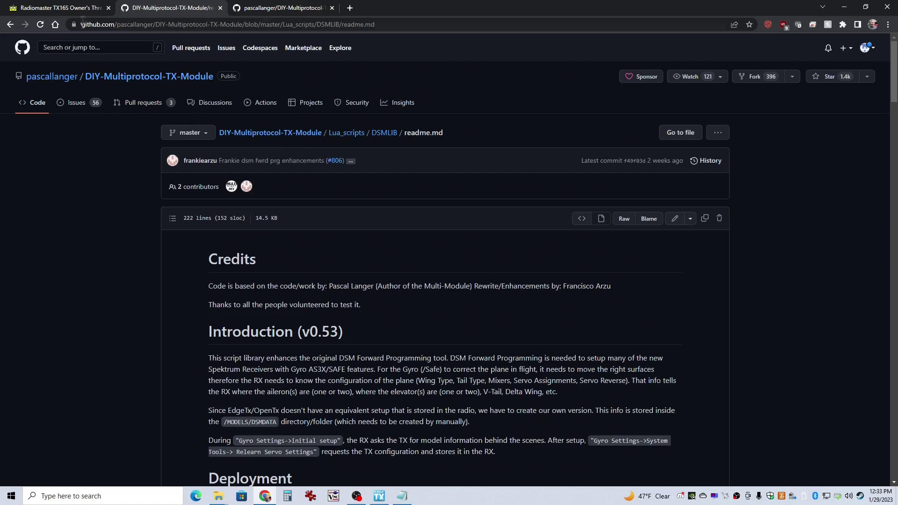
click(65, 8)
scroll(369, 282, down, 2)
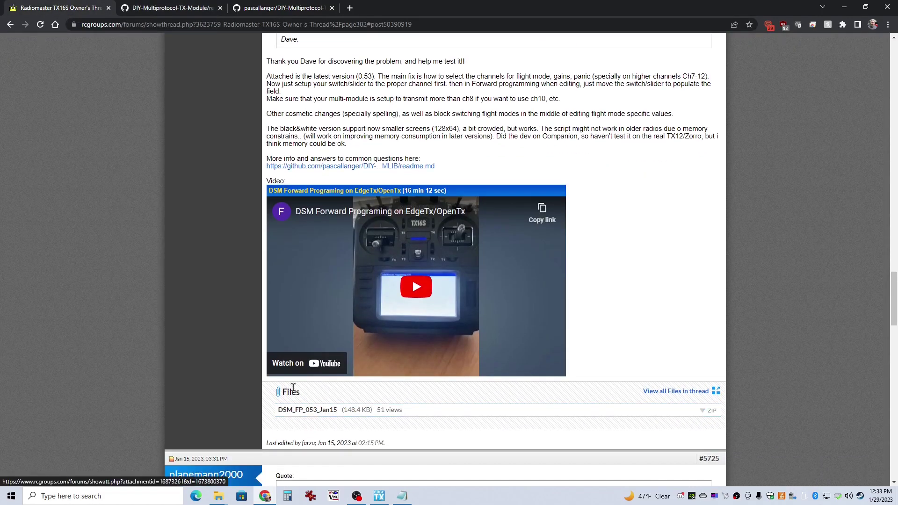
click(174, 12)
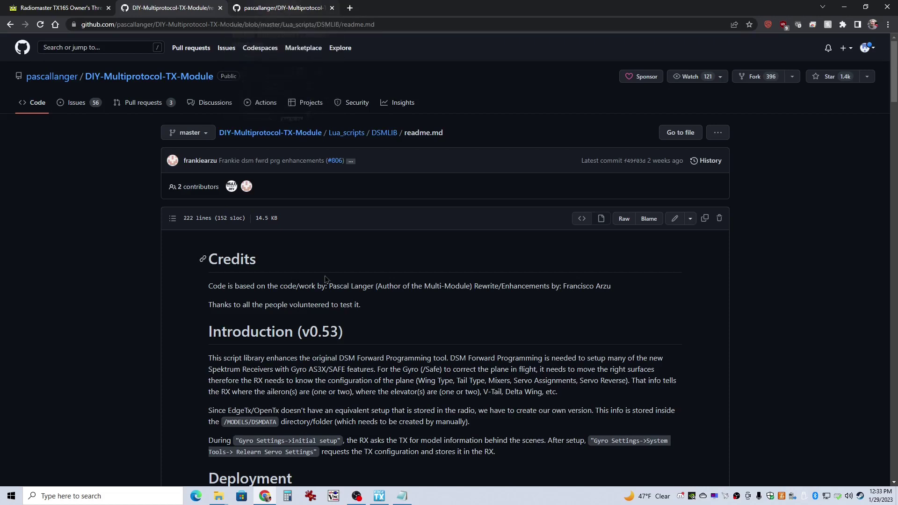
Check the Lua_scripts listing and DSM FwdPrg_05_Color.lua's link menu, then return to the repository root
click(387, 135)
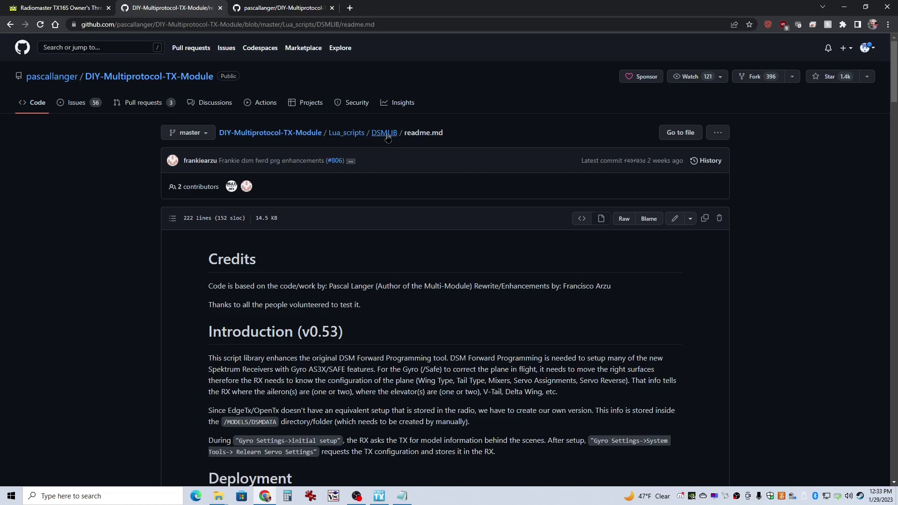
click(355, 134)
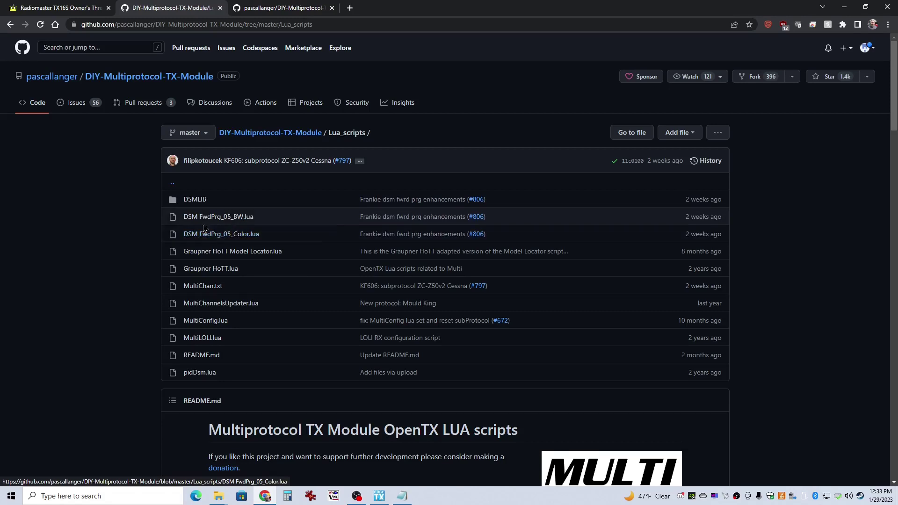
right_click(222, 238)
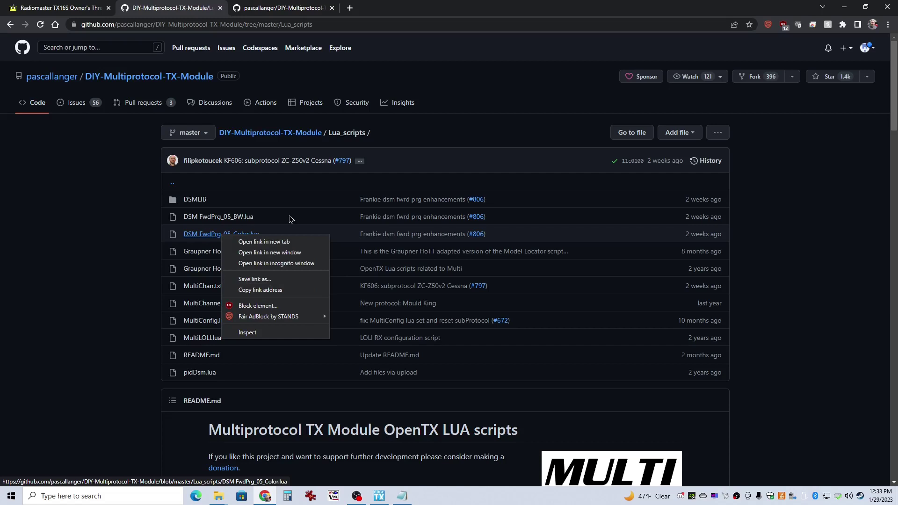
click(119, 206)
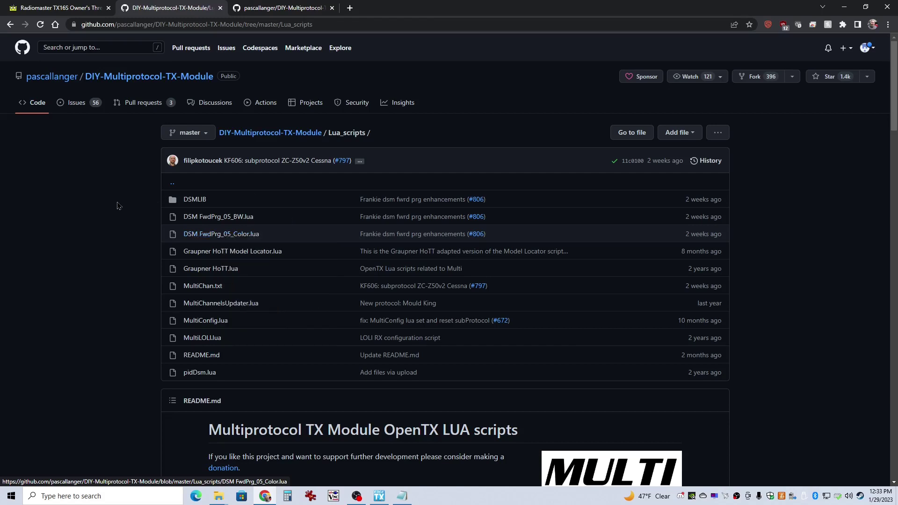
click(273, 133)
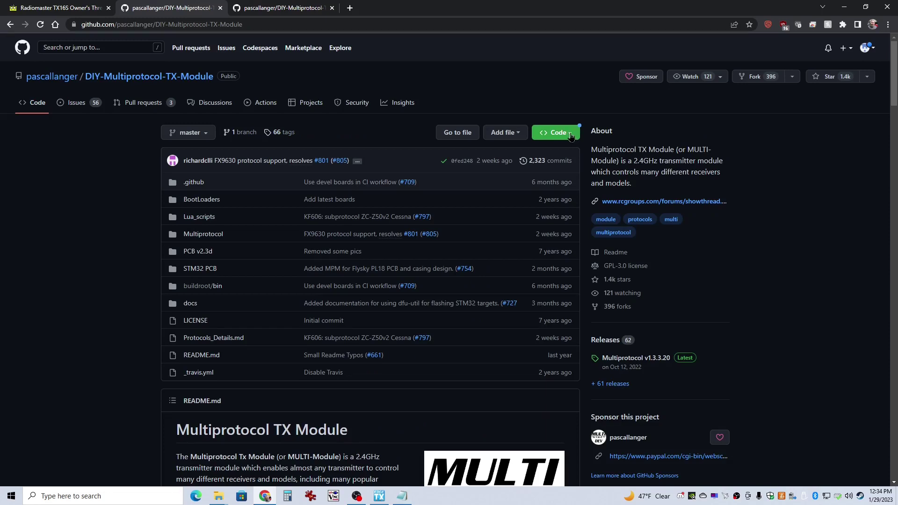
Glance at the Code clone options, then browse Lua_scripts > DSMLIB > img
click(571, 136)
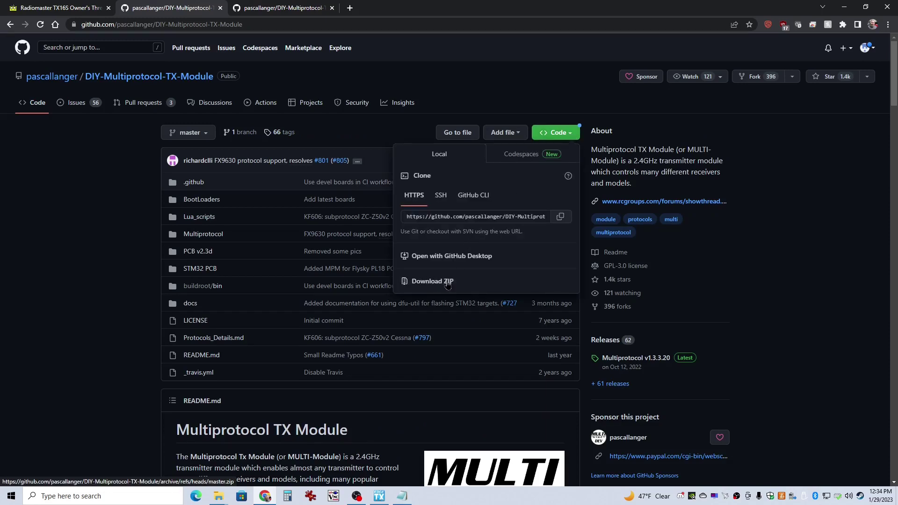
click(142, 273)
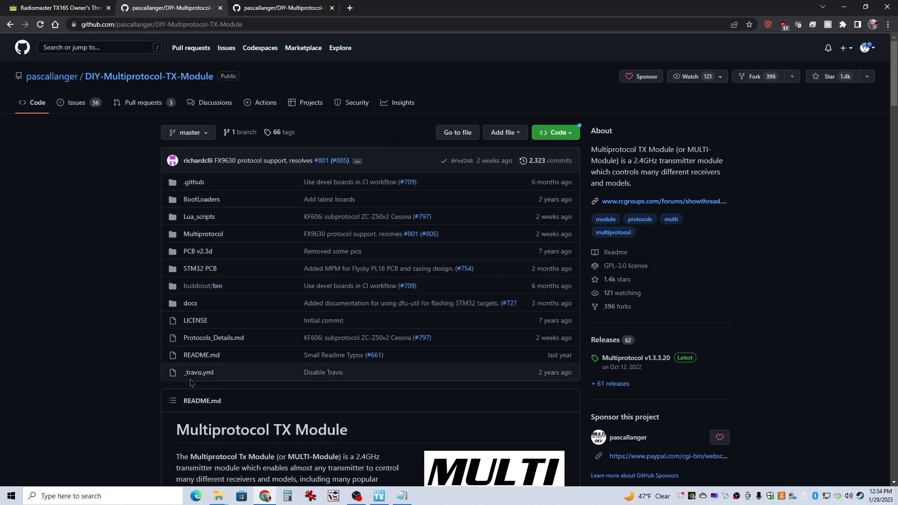
click(206, 219)
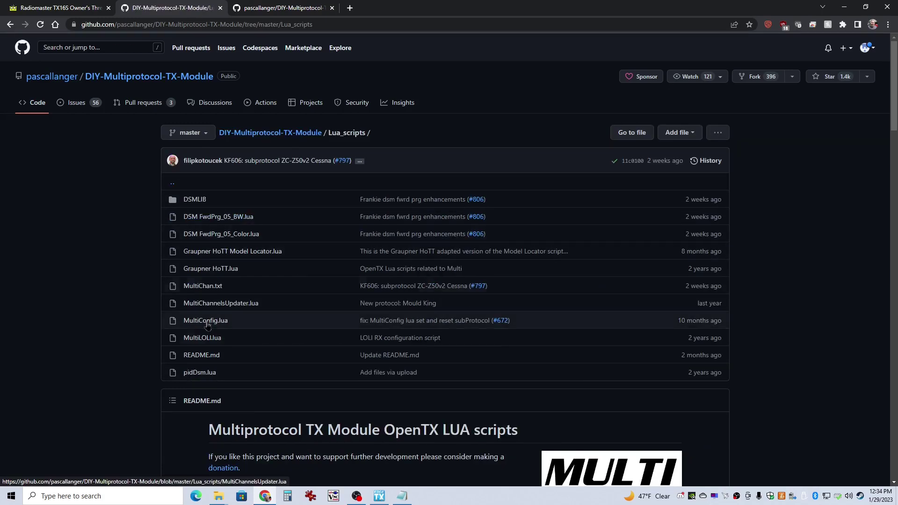
click(195, 200)
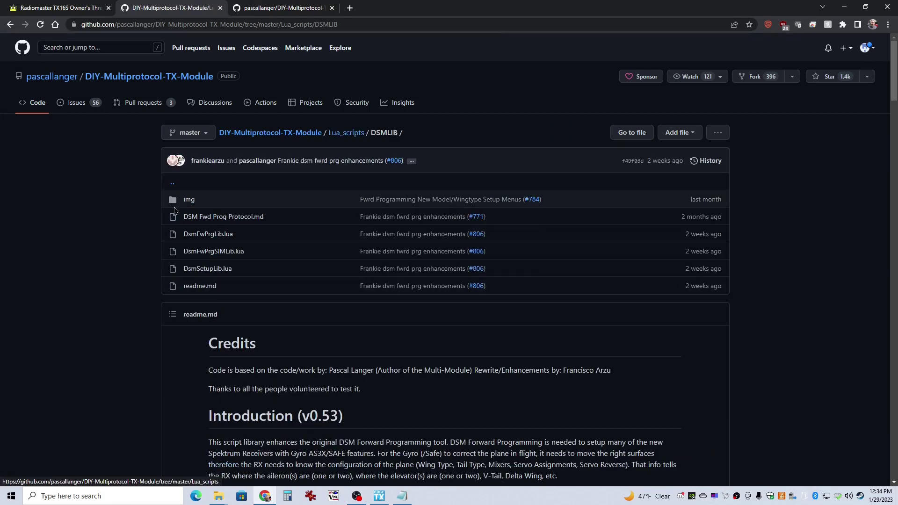
click(189, 201)
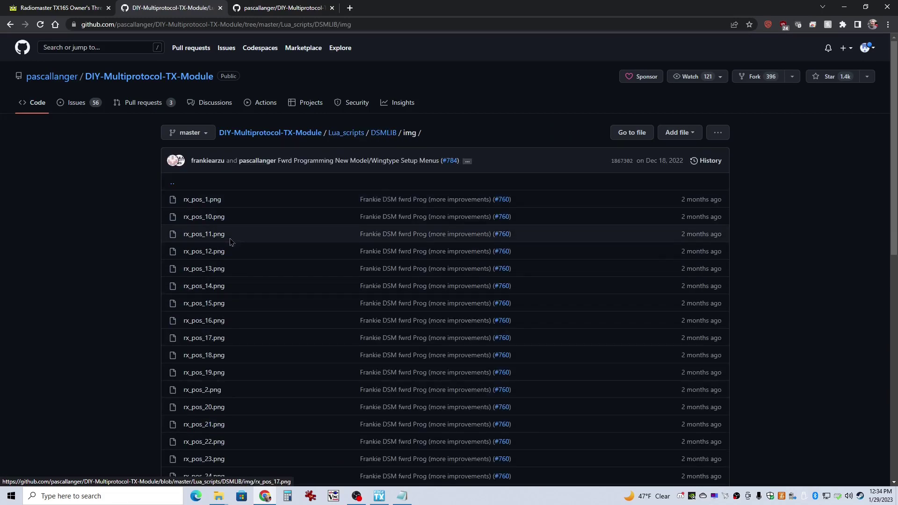
scroll(226, 236, down, 8)
scroll(238, 246, up, 8)
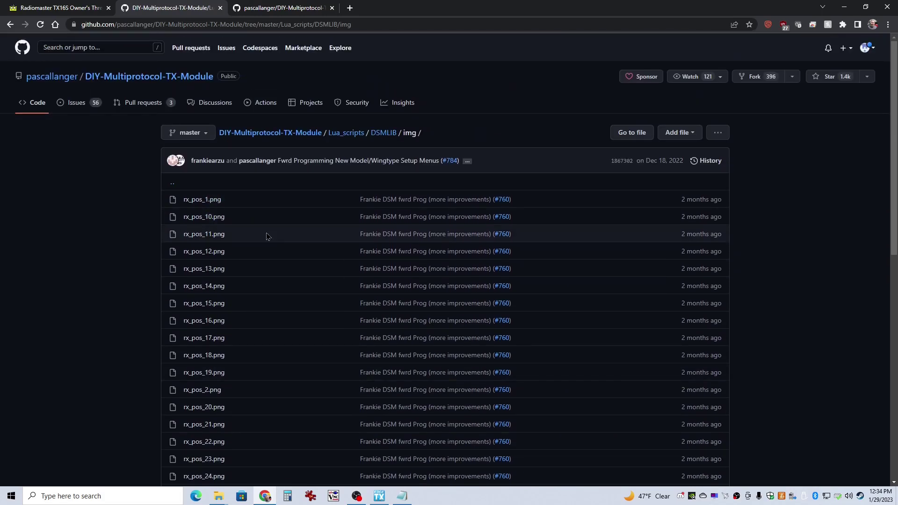
scroll(215, 304, down, 7)
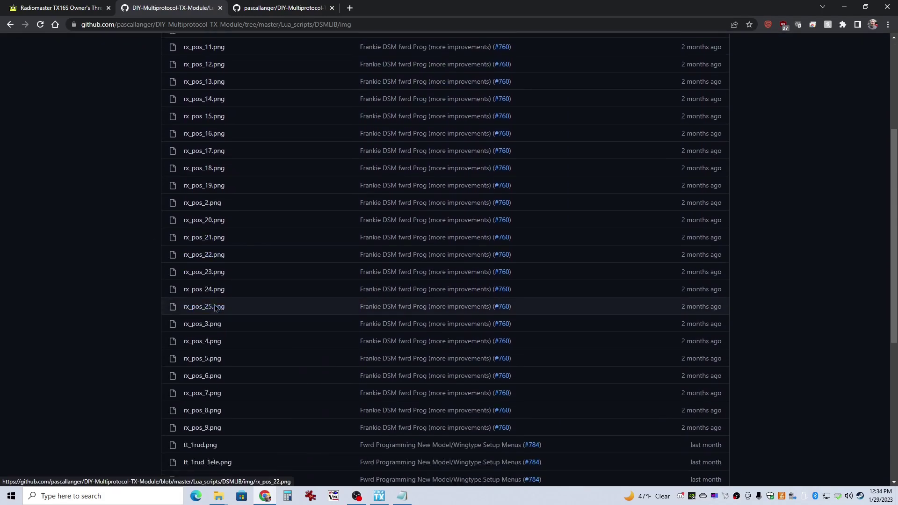
scroll(219, 300, up, 7)
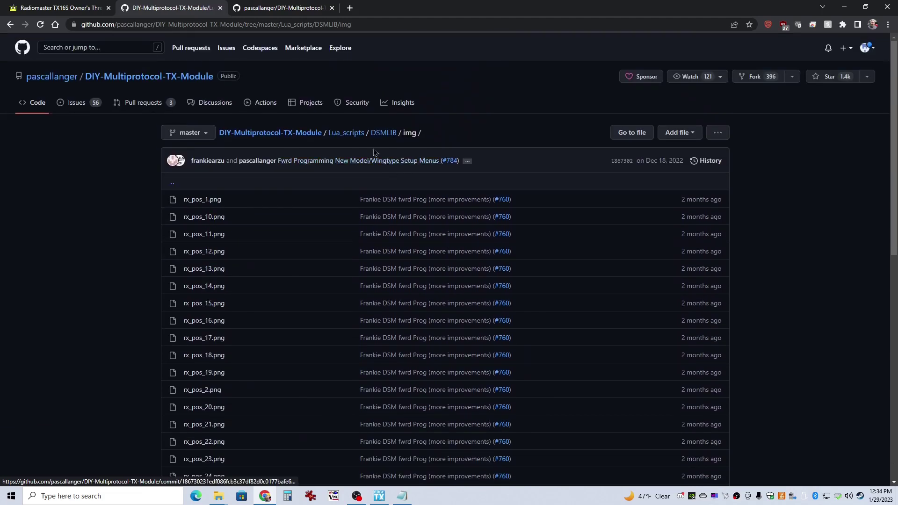
Return to the DIY-Multiprotocol-TX-Module main page and close the duplicate repository tab
click(306, 134)
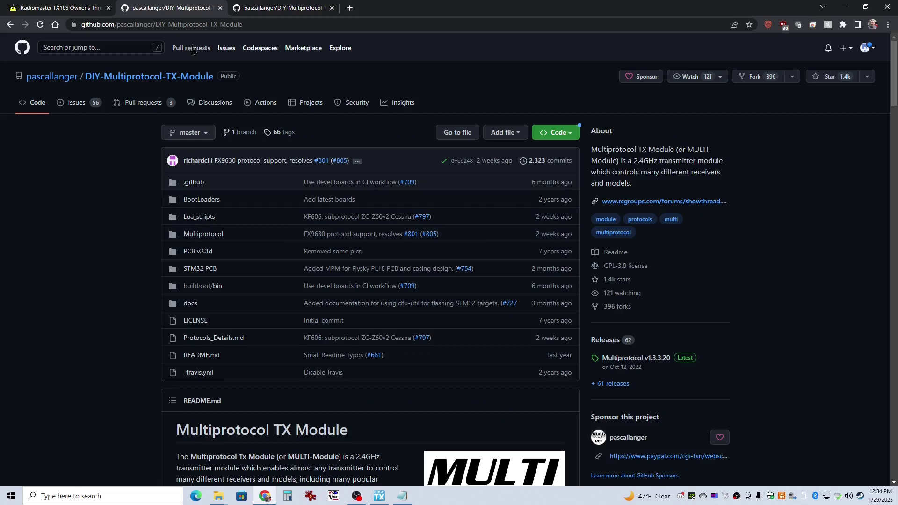
click(280, 10)
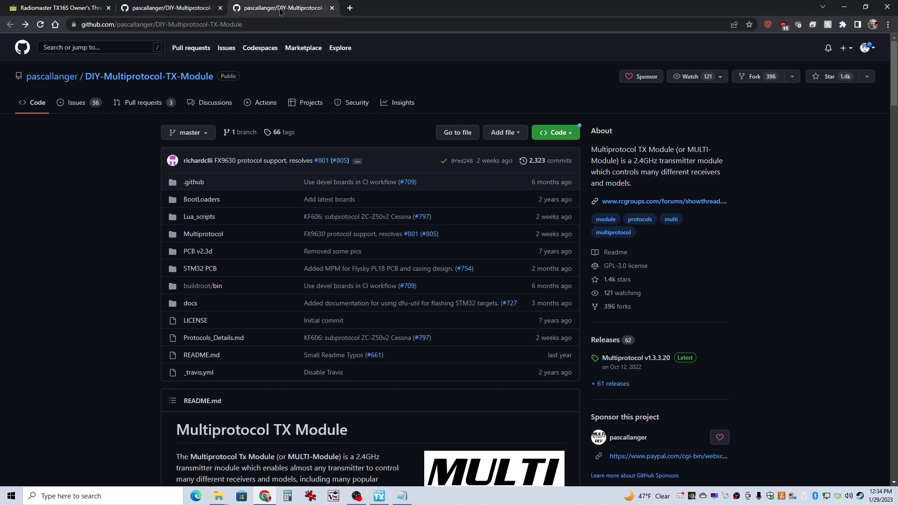
click(331, 8)
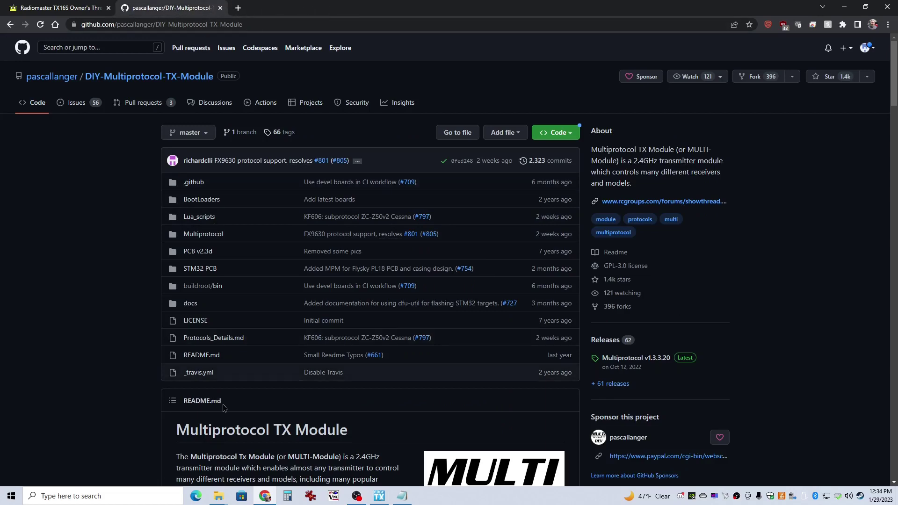
With the TX16S 2.8.0 and EdgeTX testing windows up, Extract All DSM_FP_053_Jan15.zip into a DSM_FP_053_Jan15 folder
mouse_move(224, 501)
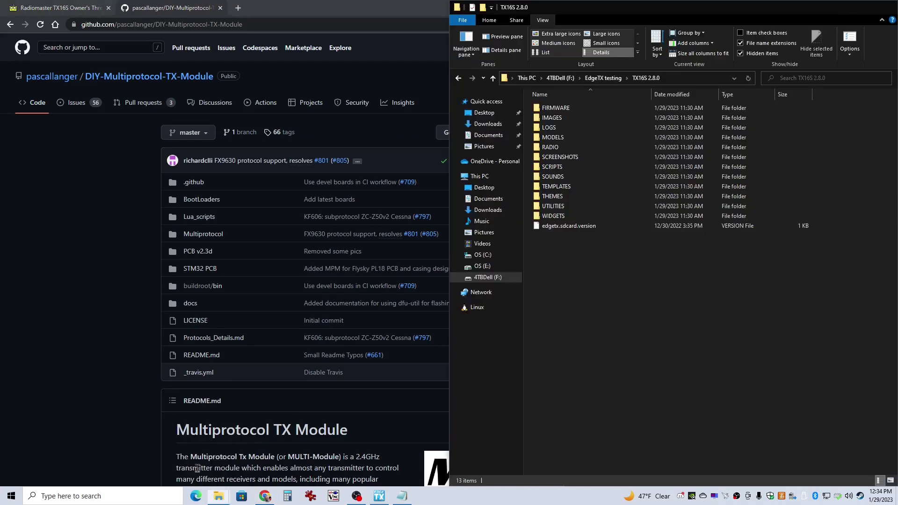
click(223, 500)
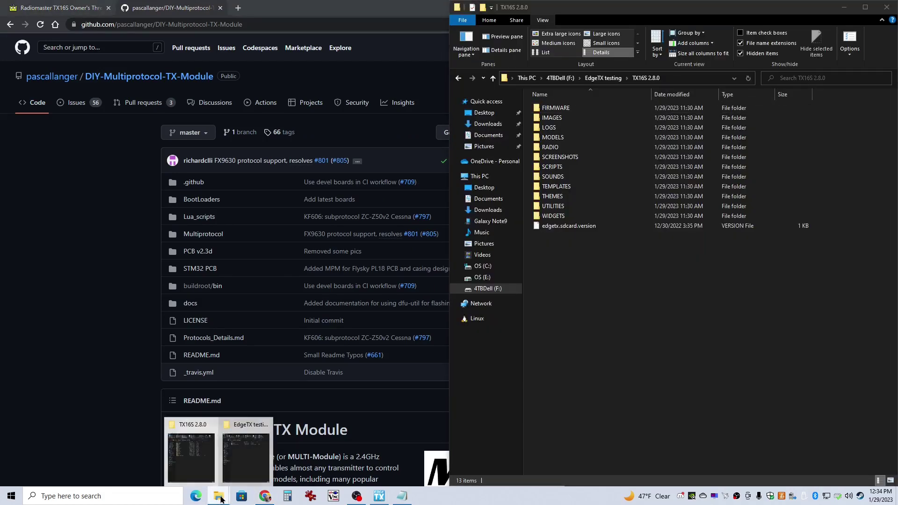
click(262, 450)
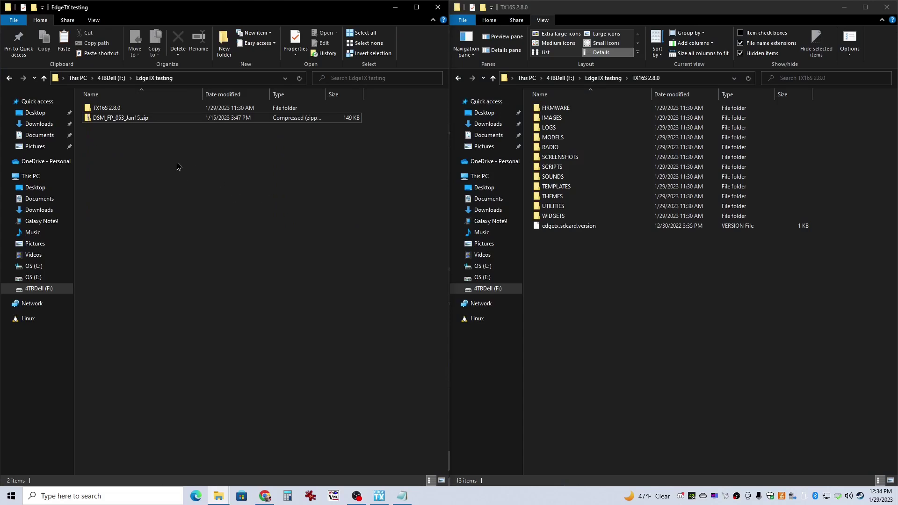
click(115, 123)
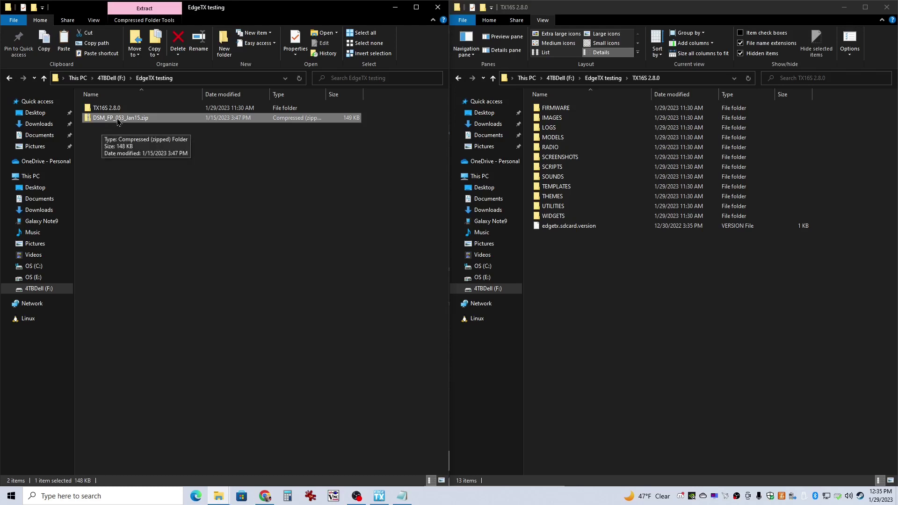
right_click(117, 120)
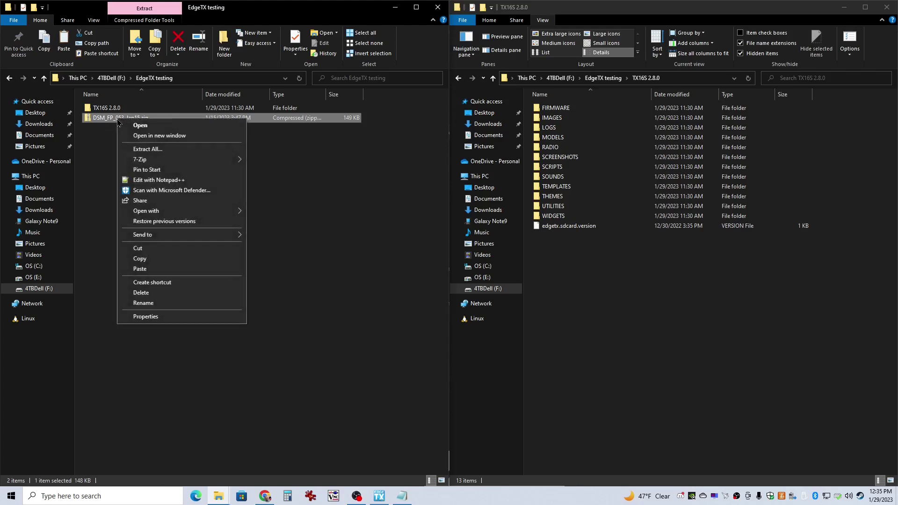
click(147, 149)
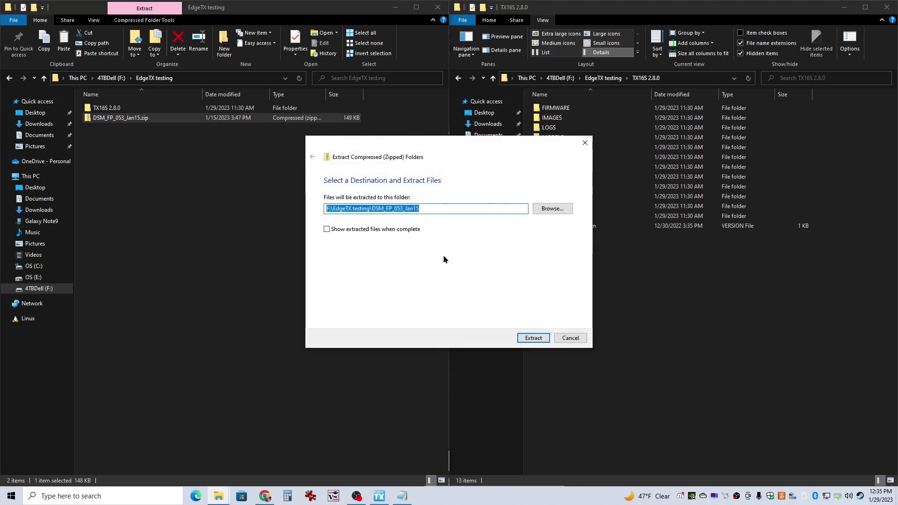
click(535, 338)
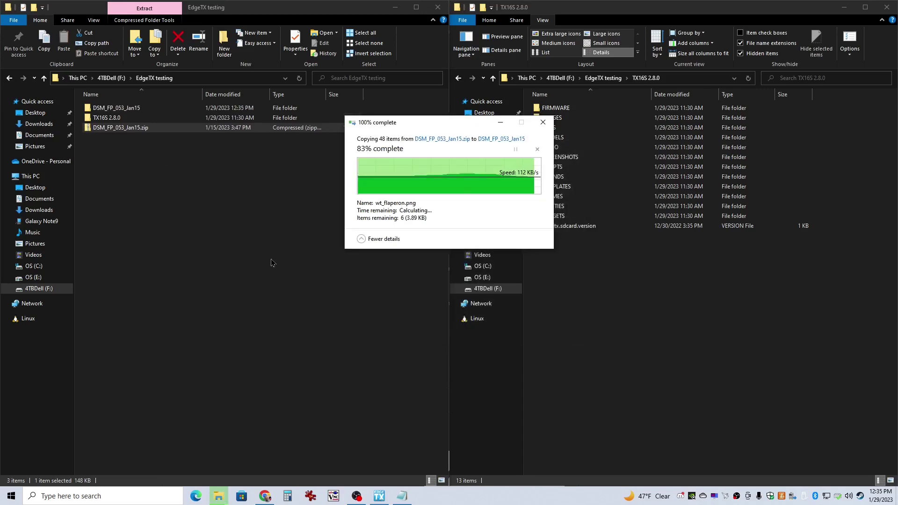
double_click(123, 110)
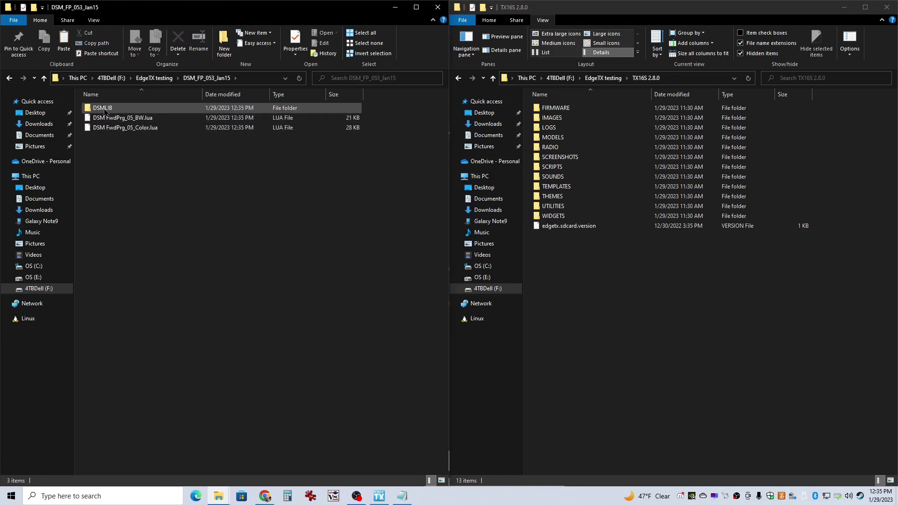
double_click(106, 112)
double_click(106, 112)
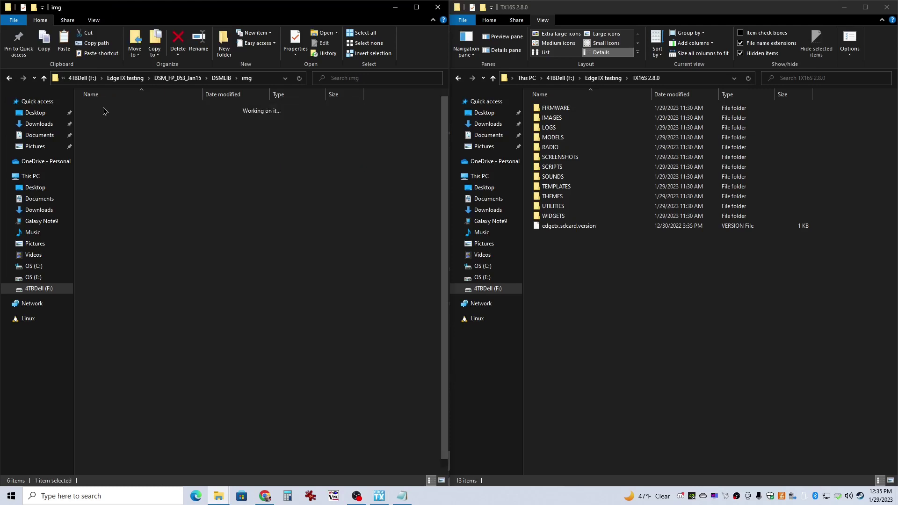
click(178, 77)
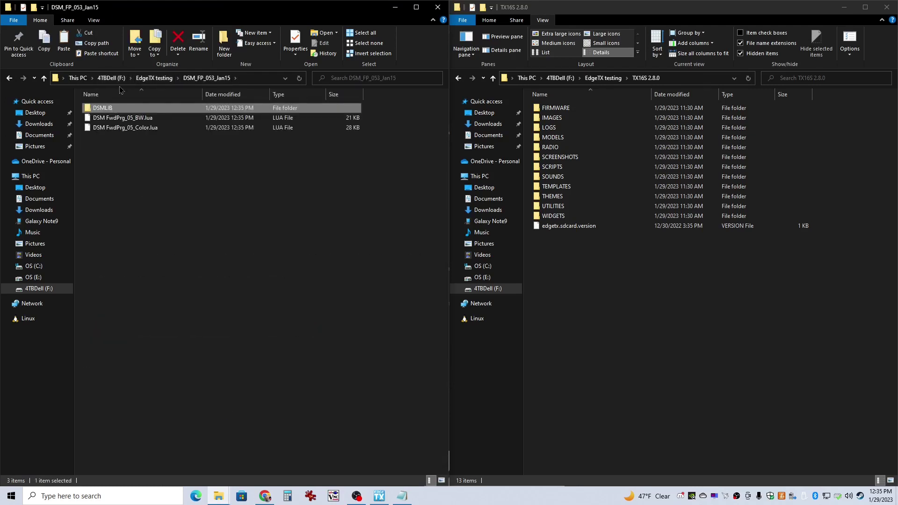
click(154, 77)
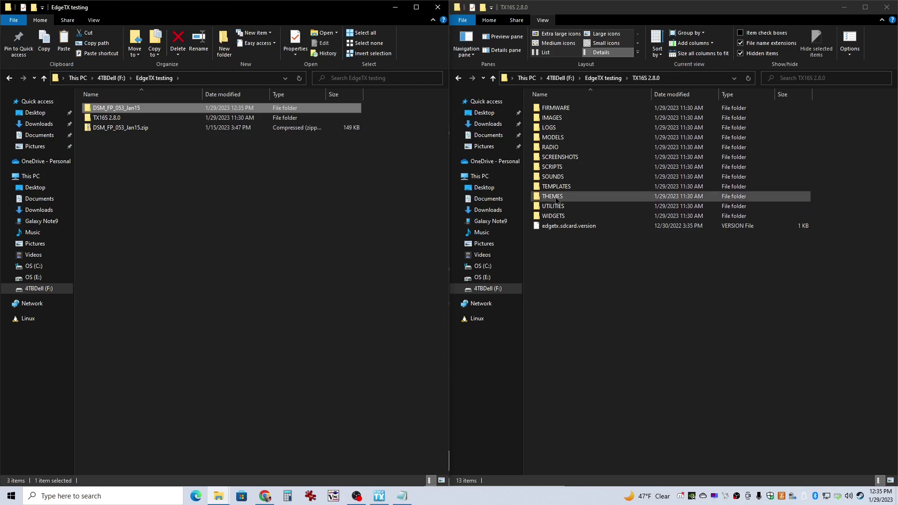
Open DSM_FP_053_Jan15 beside TX16S 2.8.0's SCRIPTS\TOOLS folder and select the old DSM FwdPrg.lua
double_click(119, 110)
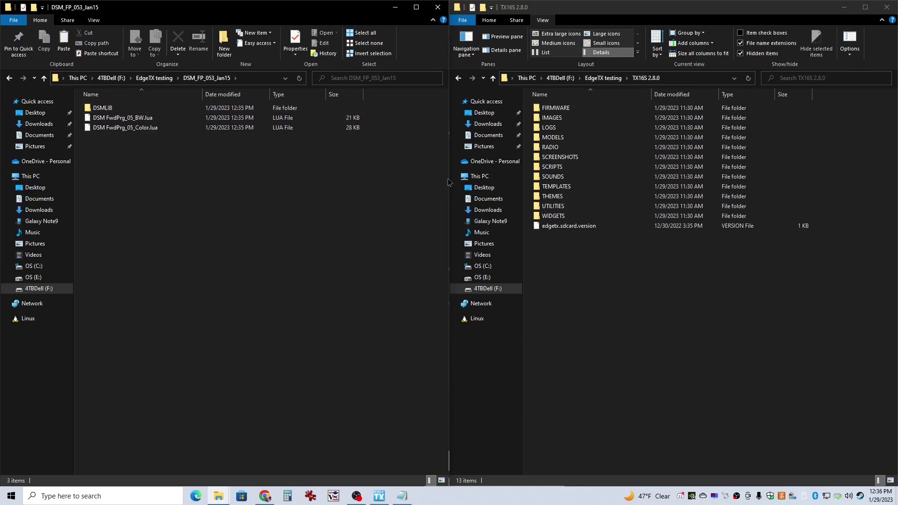
double_click(561, 169)
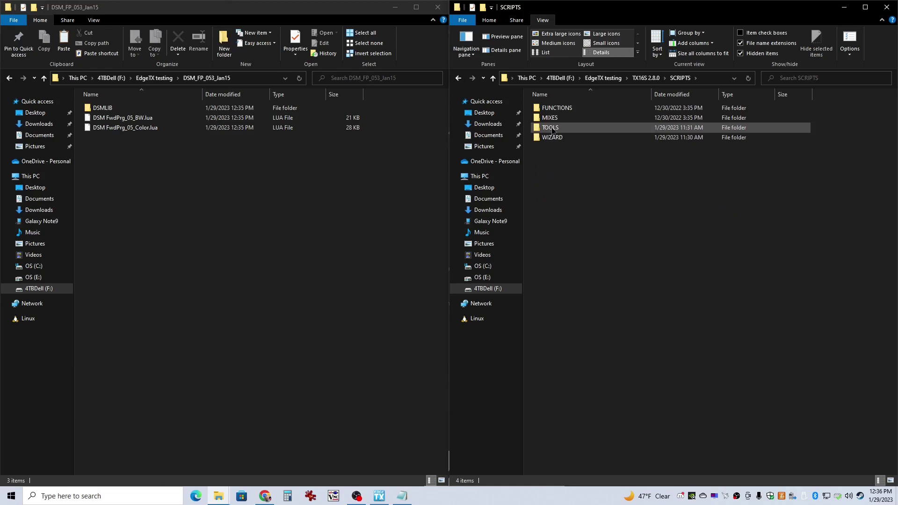
double_click(551, 128)
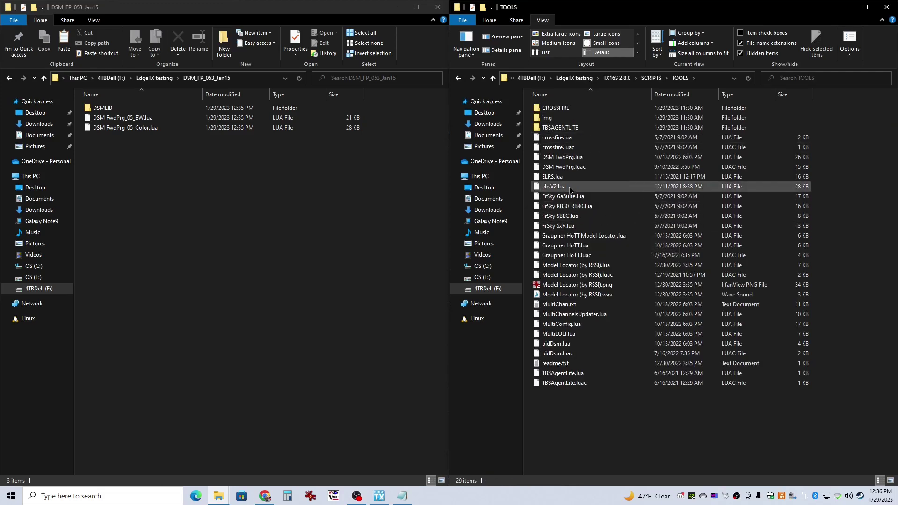
click(557, 161)
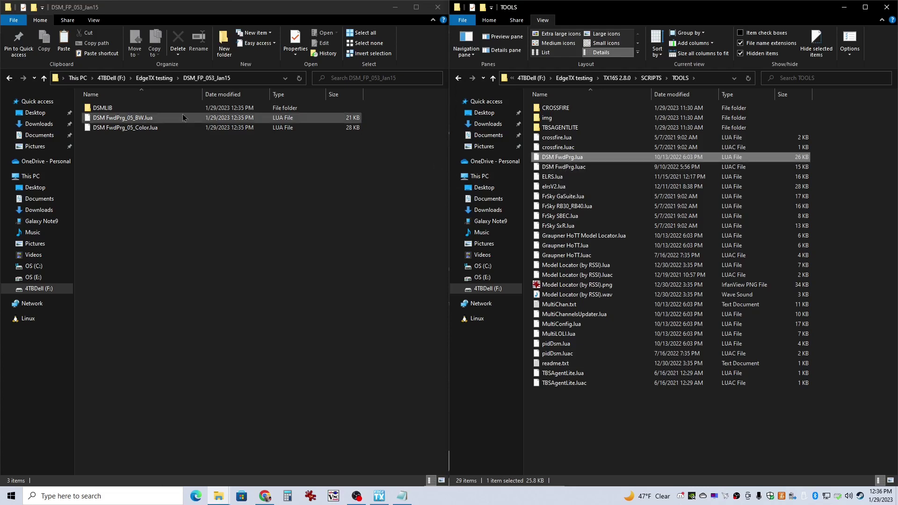
Move DSMLIB, DSM FwdPrg_05_BW.lua and DSM FwdPrg_05_Color.lua into TOOLS and refresh the listing
click(113, 111)
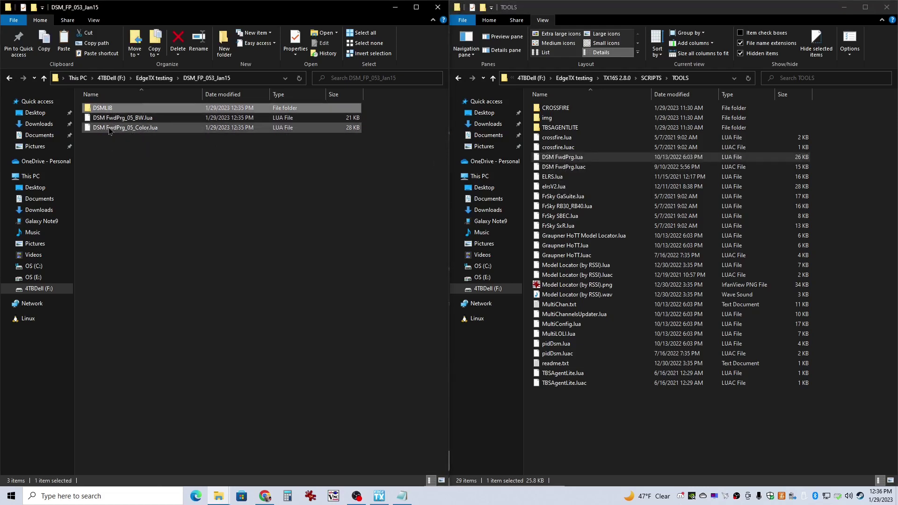
shift+click(109, 130)
drag(101, 120, 583, 445)
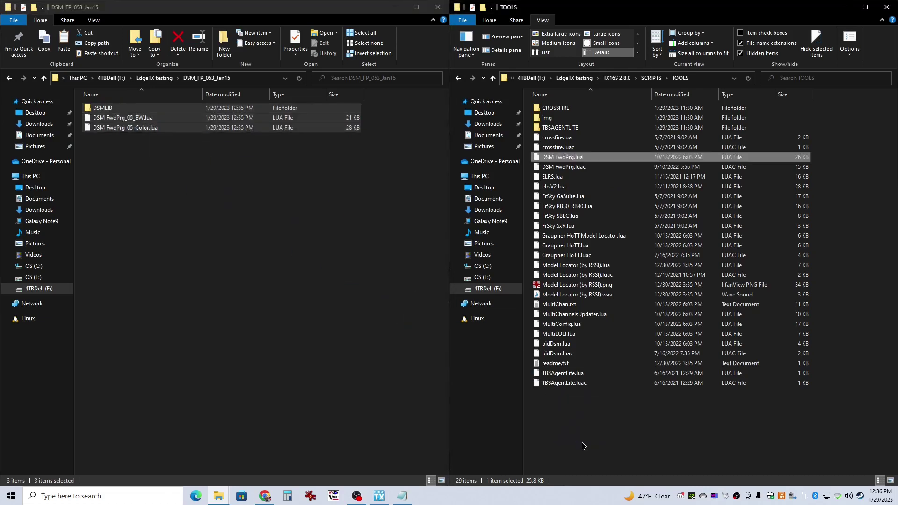
right_click(583, 445)
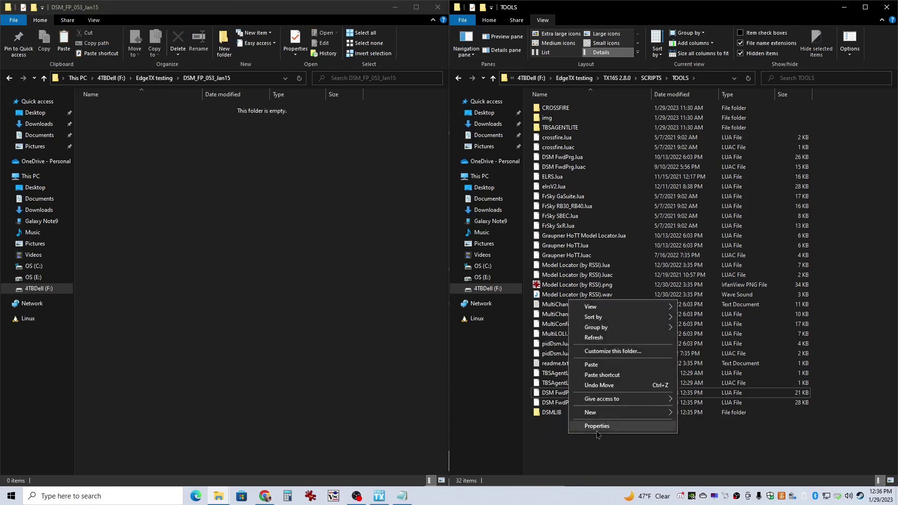
click(608, 340)
Point out the new DSMLIB, DSM FwdPrg_05_BW.lua and DSM FwdPrg_05_Color.lua beside the old DSM FwdPrg.luac
click(558, 121)
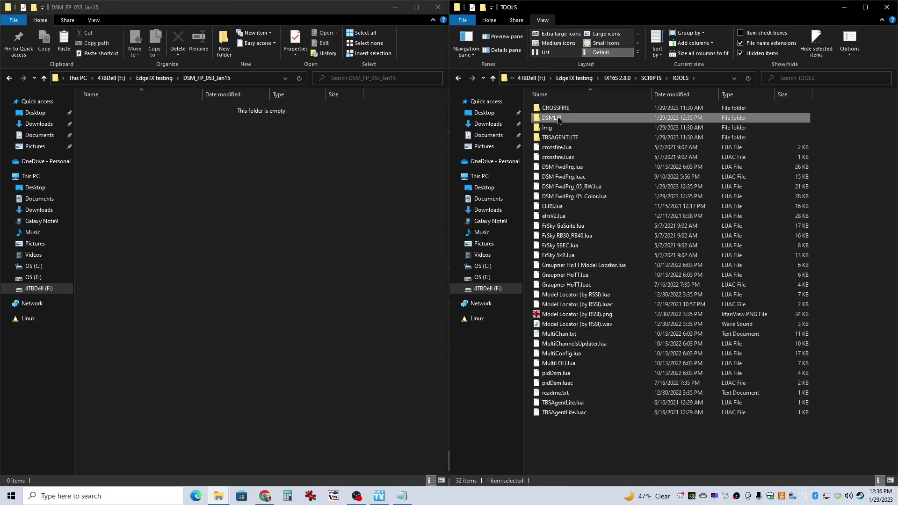
click(562, 187)
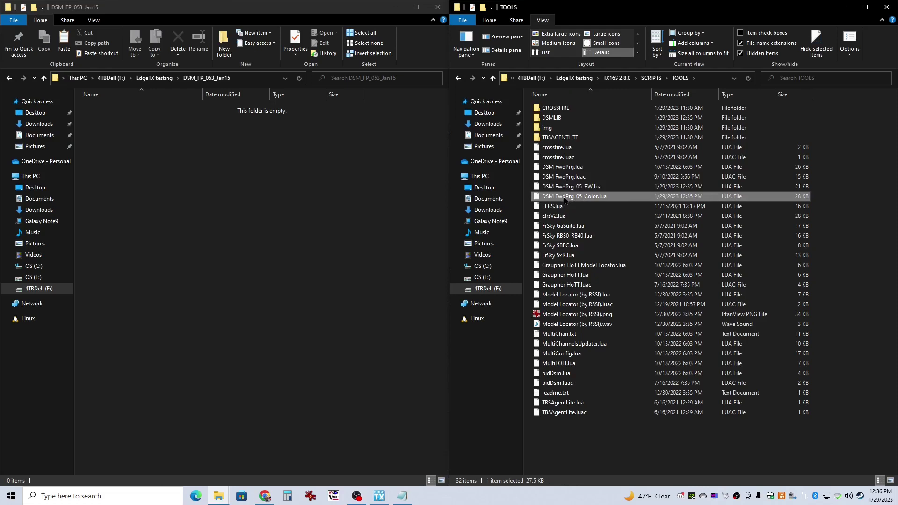
click(566, 178)
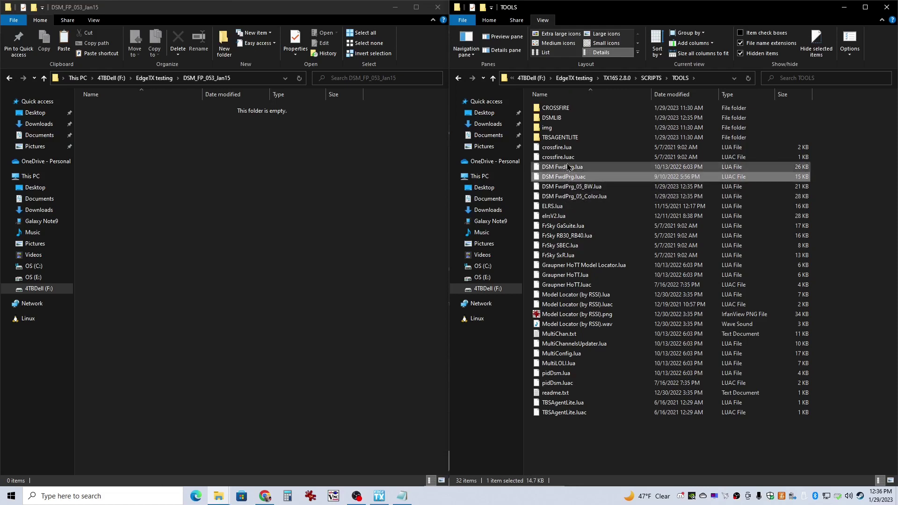
click(583, 197)
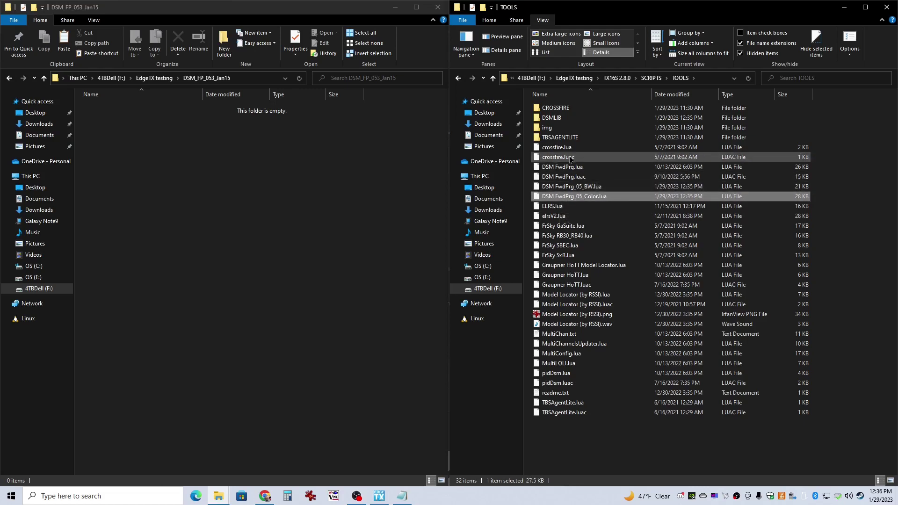
Open DSMLIB's readme.md in Notepad without making Notepad the default for .md files
double_click(558, 119)
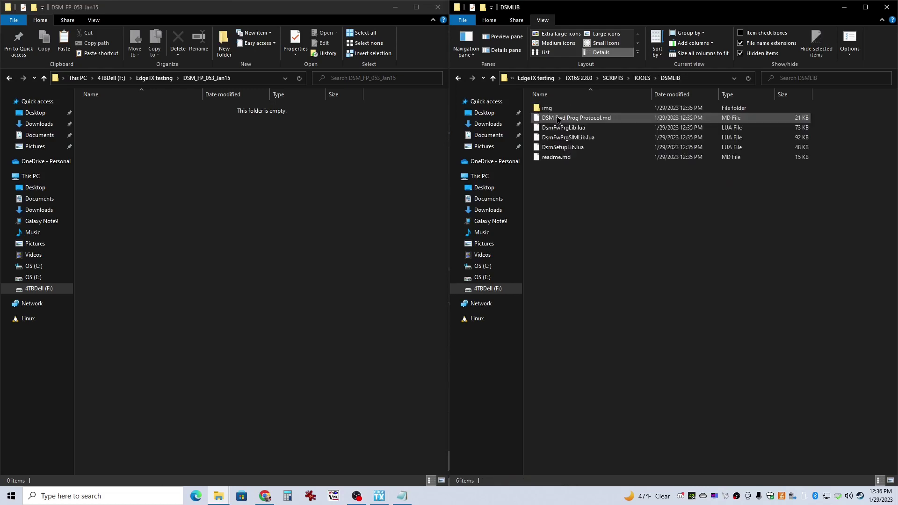
click(558, 162)
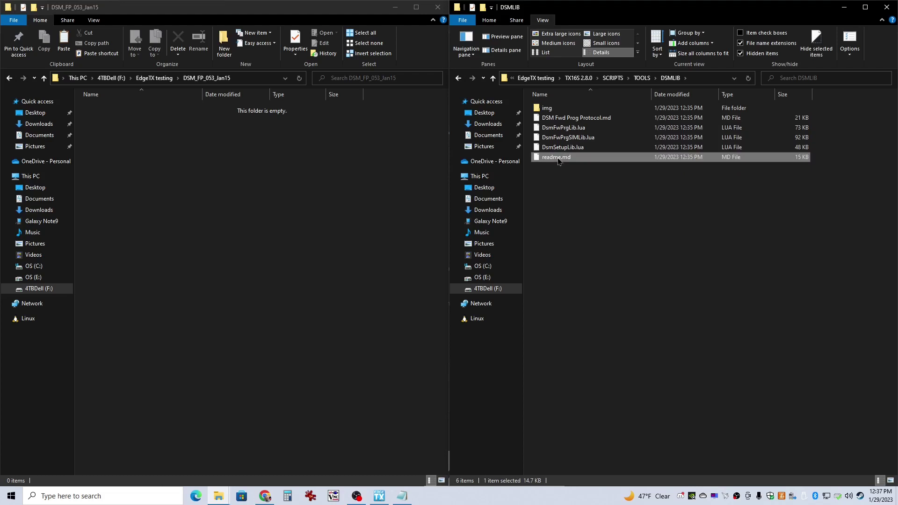
click(556, 158)
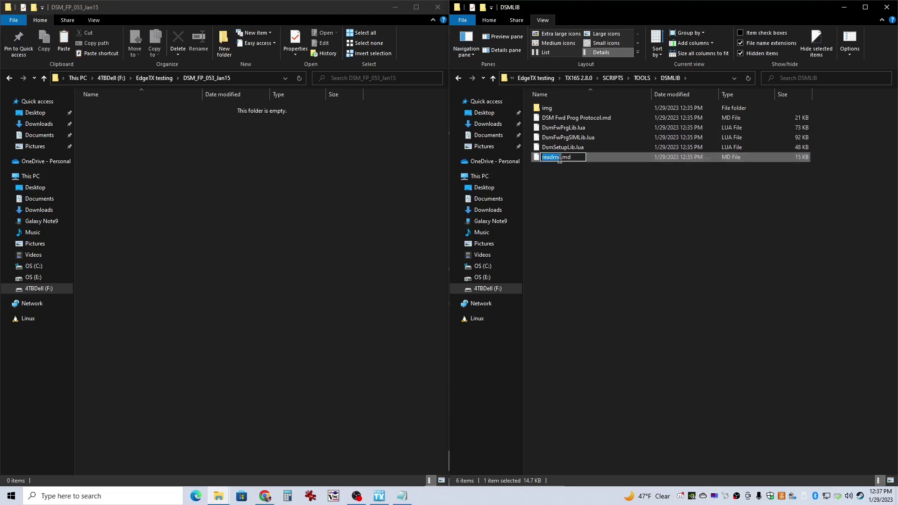
key(Escape)
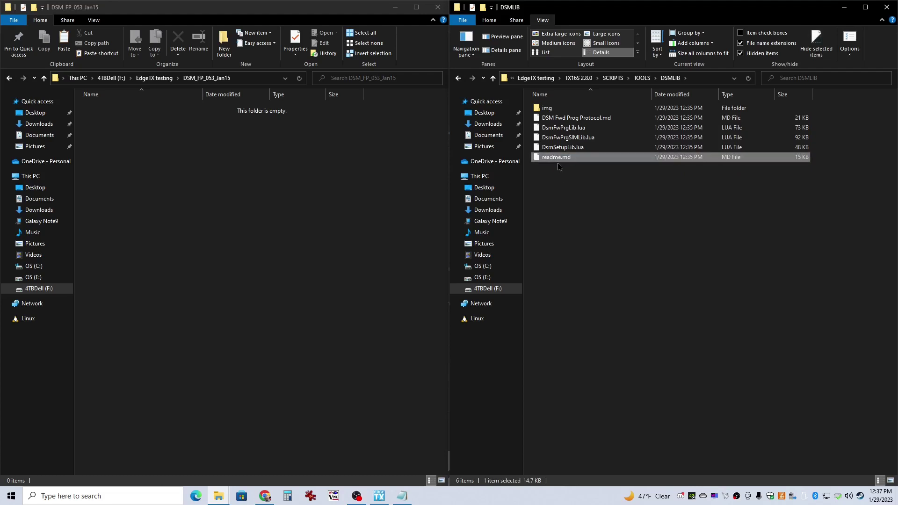
key(Return)
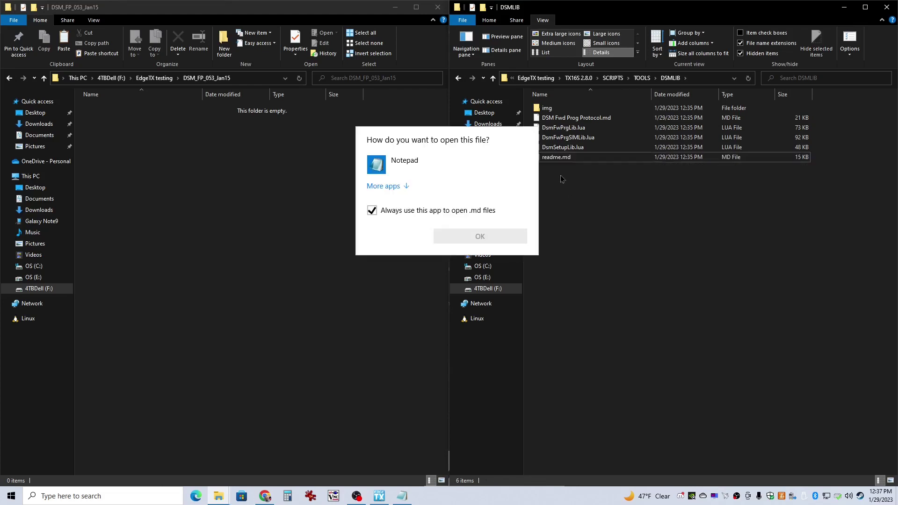
click(377, 211)
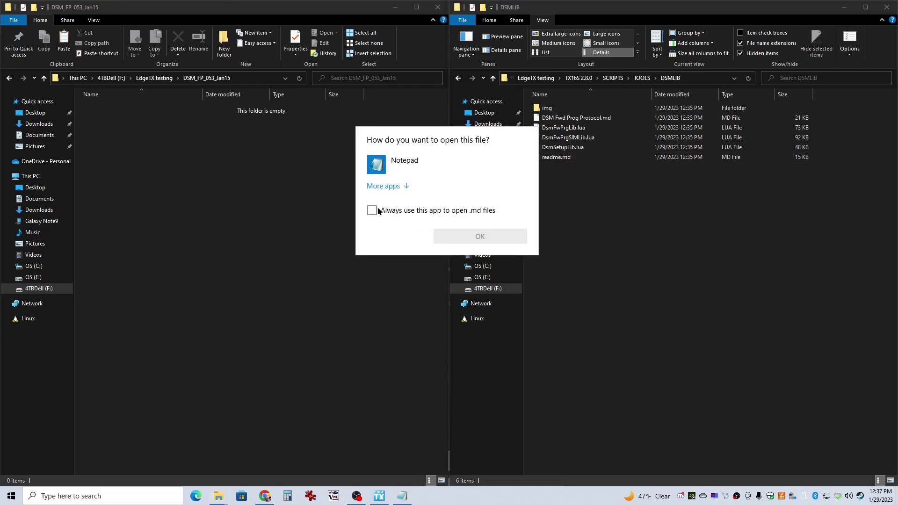
click(393, 168)
click(473, 235)
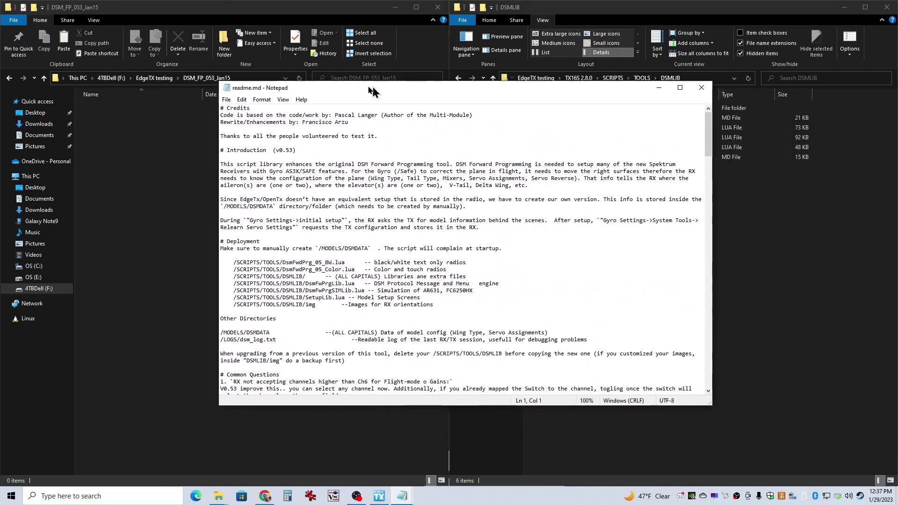
Read through the DSMLIB readme in Notepad, then close it
drag(370, 88, 335, 88)
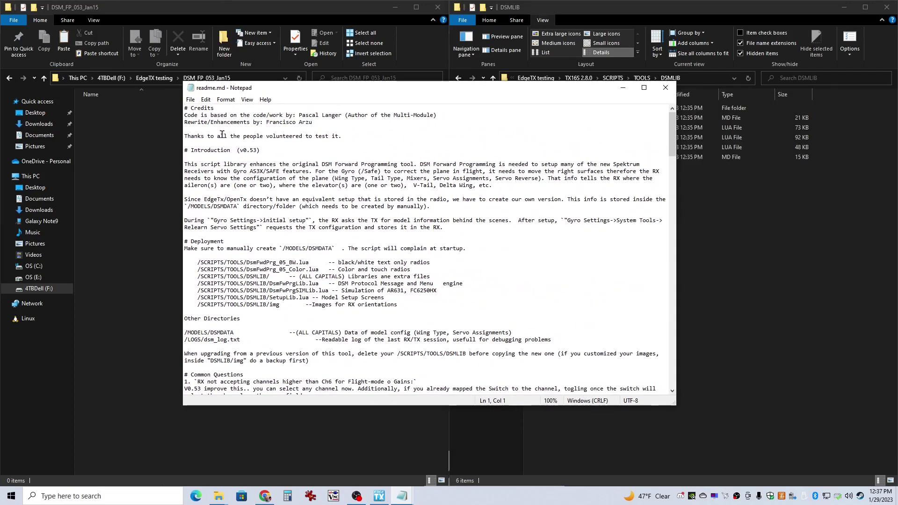
scroll(221, 134, down, 15)
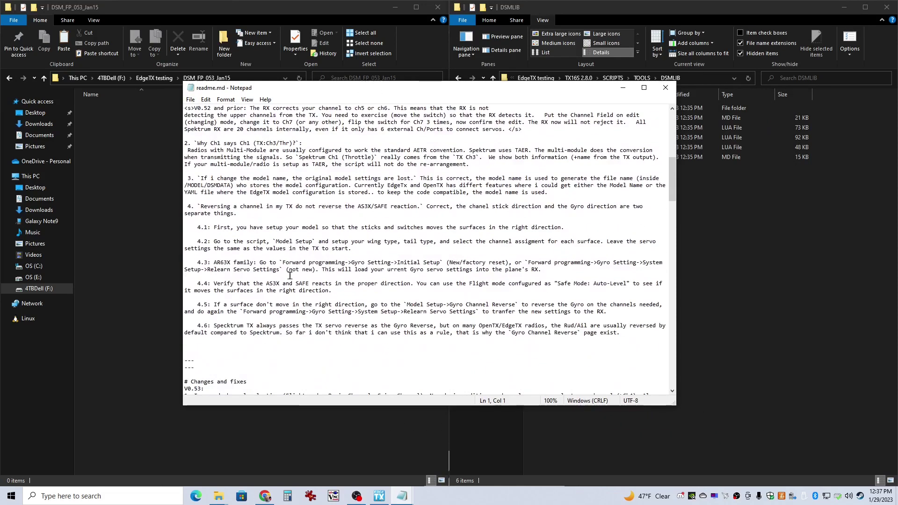
scroll(289, 276, down, 8)
scroll(321, 279, down, 6)
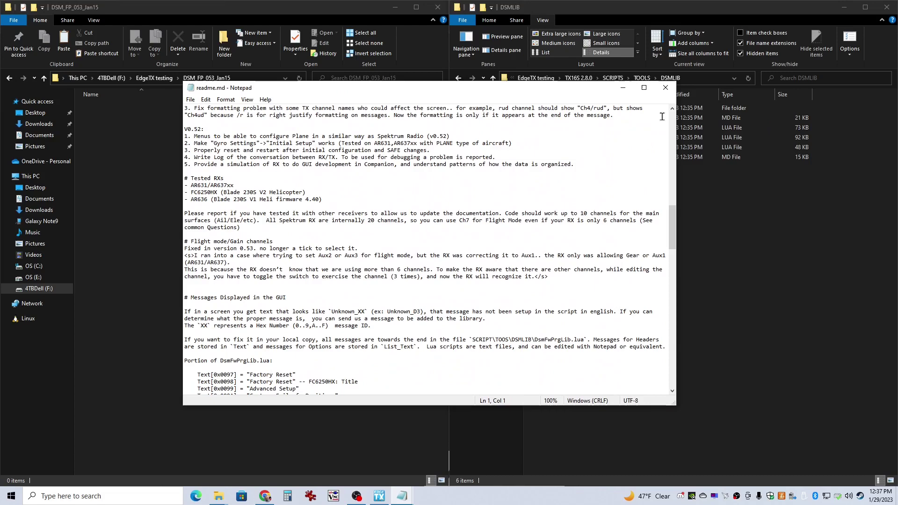
click(665, 87)
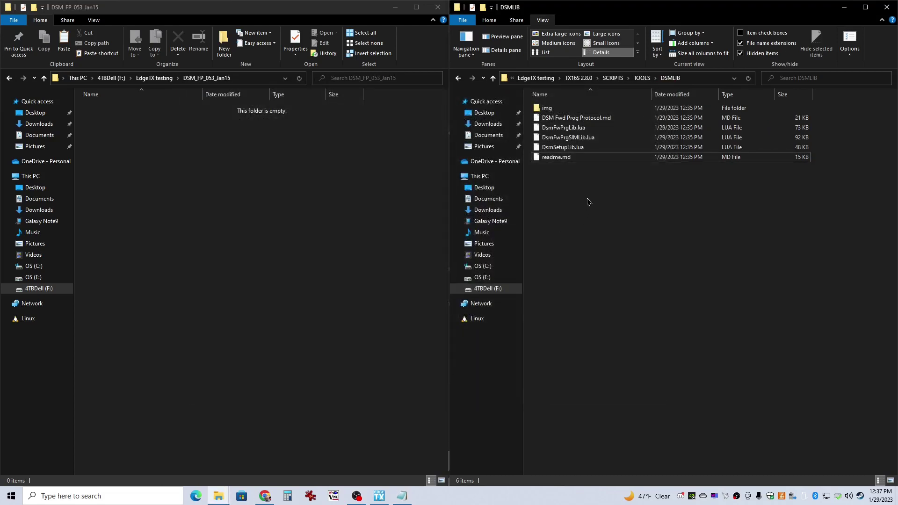
Look over the 39 PNG diagrams in DSMLIB's img folder, then go back up to TOOLS
double_click(546, 109)
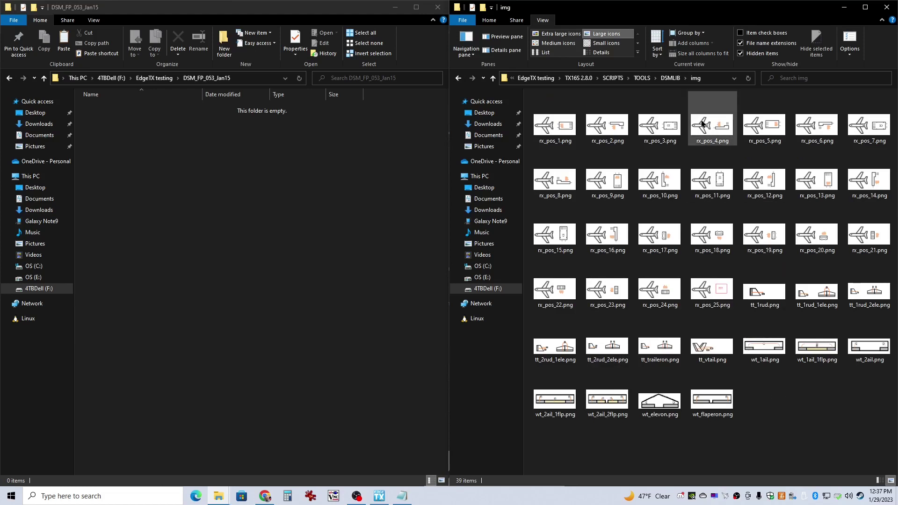
click(669, 78)
click(647, 78)
Navigate up to the TX16S 2.8.0 card root and open its MODELS folder
click(652, 79)
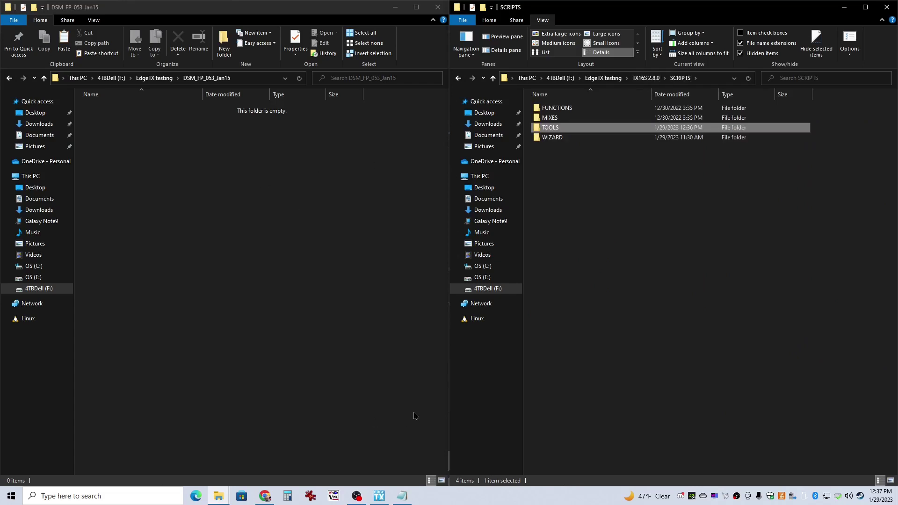
click(646, 78)
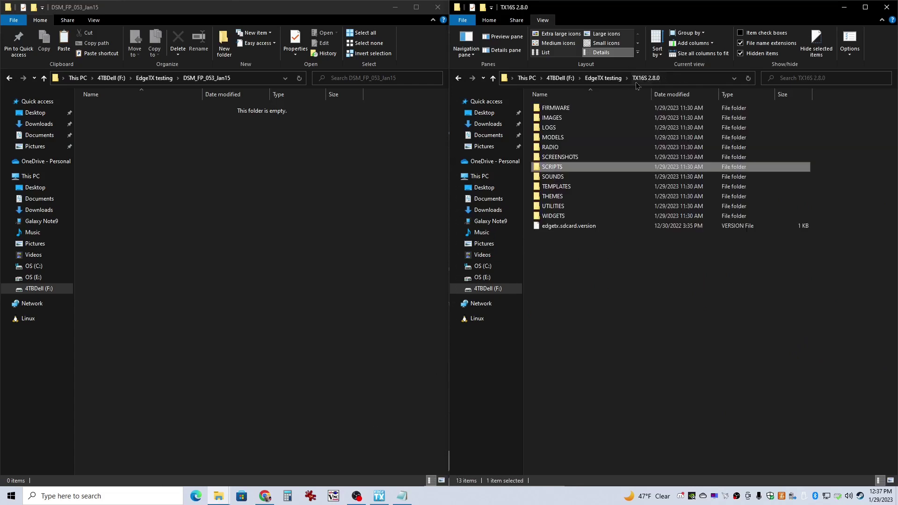
double_click(558, 138)
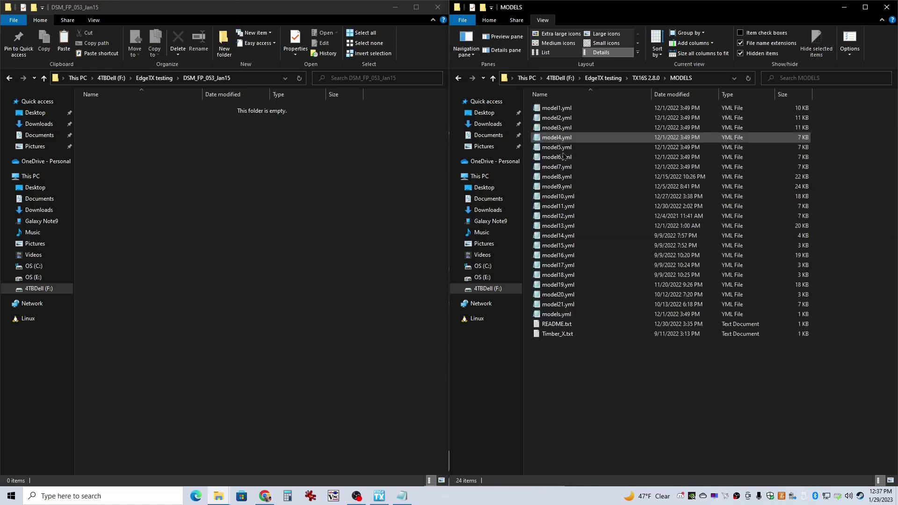
After checking the GitHub DSMLIB readme, create a new folder named DSMDATA in MODELS
click(264, 496)
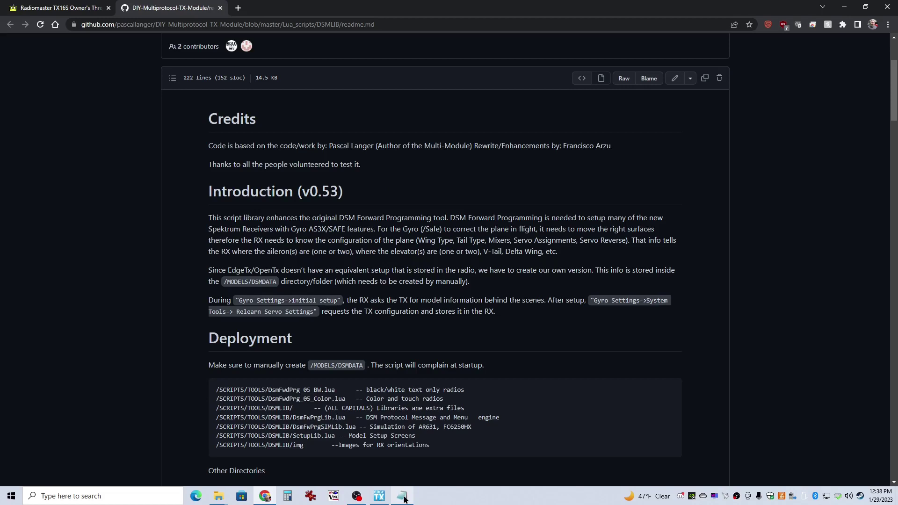
mouse_move(405, 499)
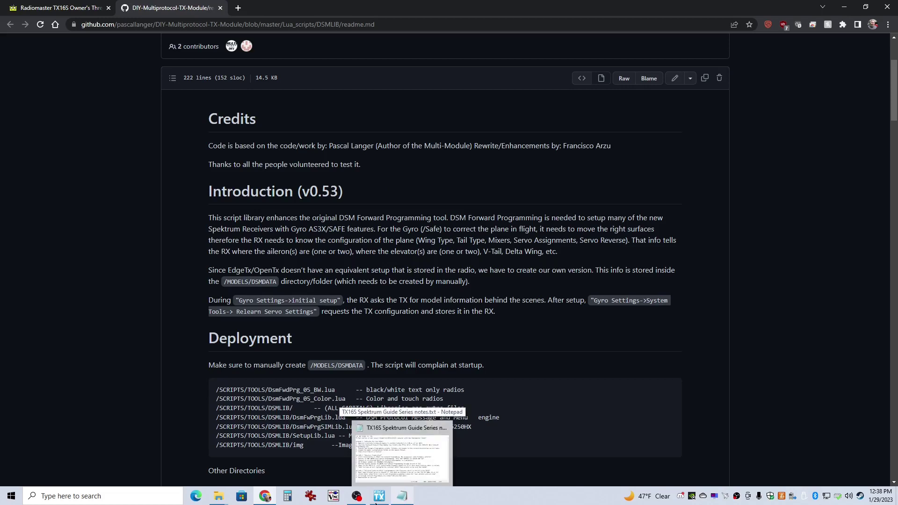
key(alt+Tab)
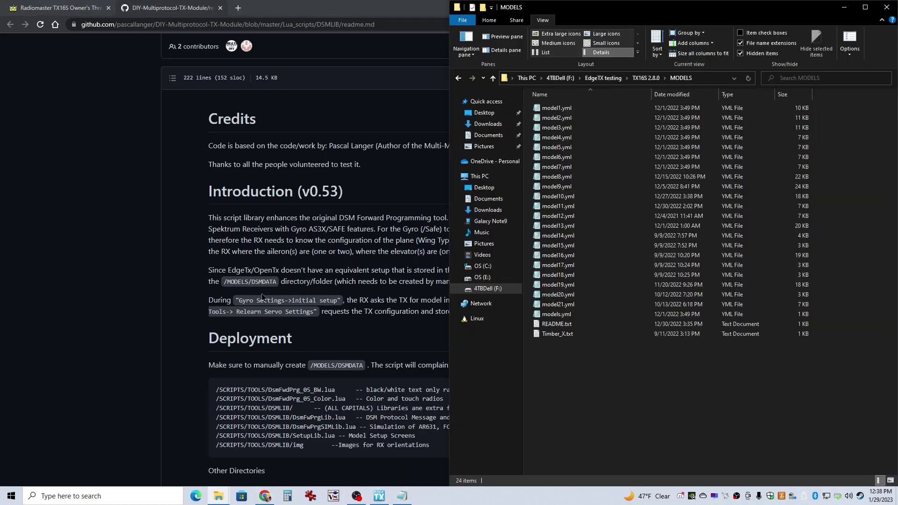
right_click(562, 361)
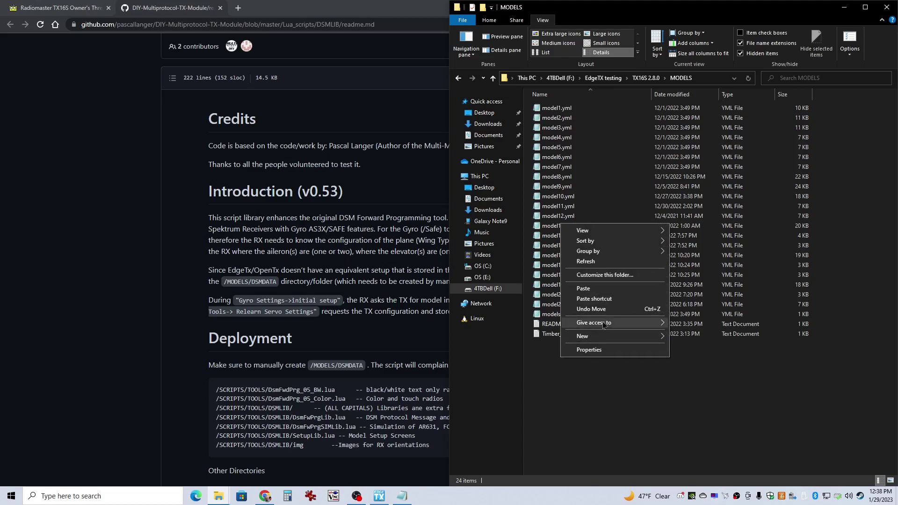
mouse_move(604, 337)
click(699, 338)
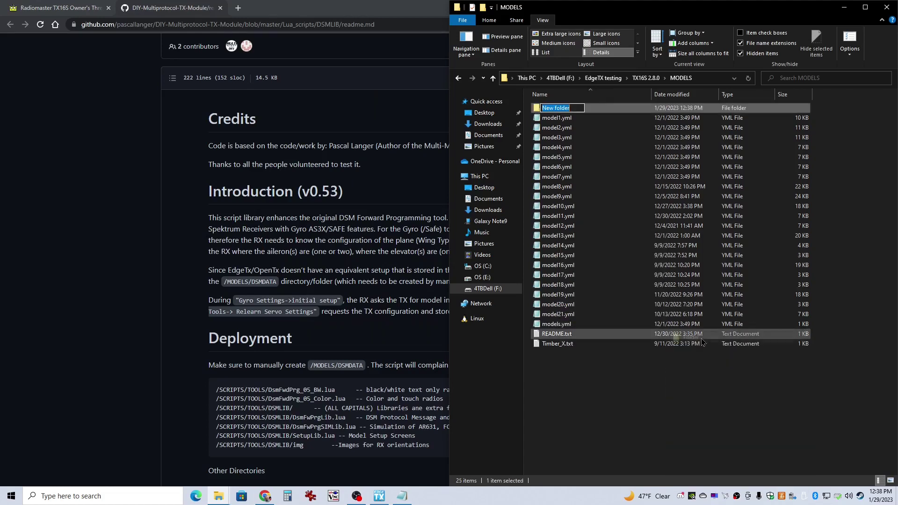
text(DSMDATA)
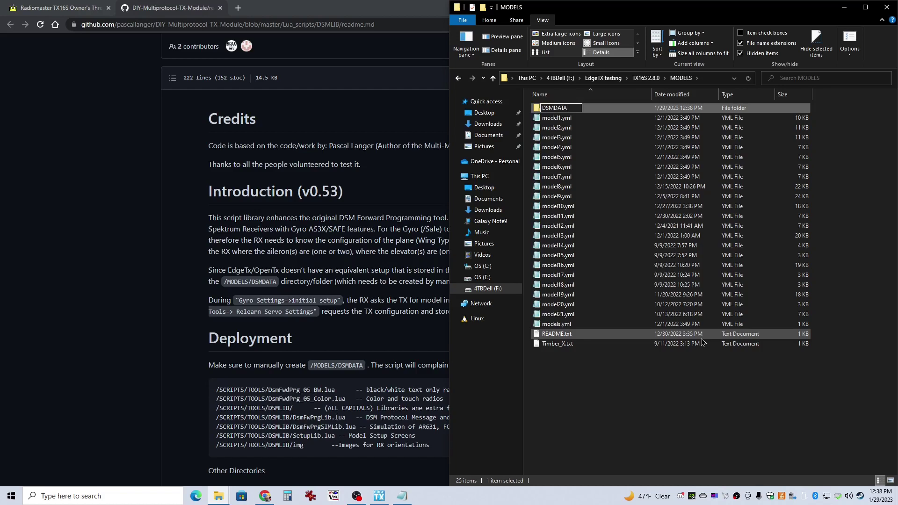
key(Return)
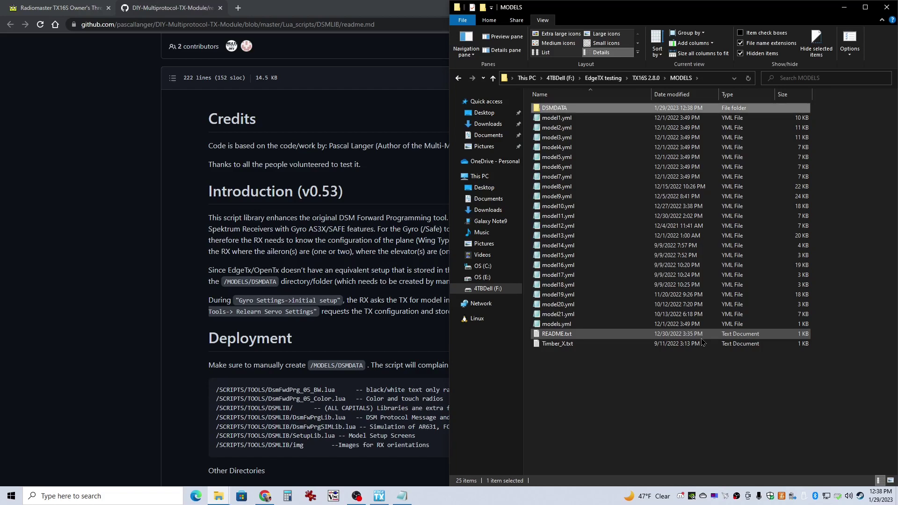
Confirm DSMDATA is empty, return to EdgeTX testing, and minimize Explorer and the browser
double_click(563, 112)
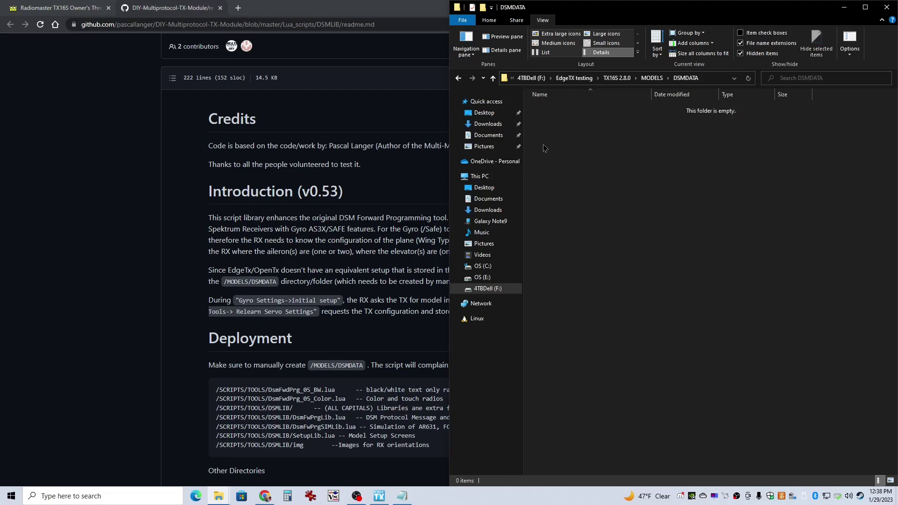
click(651, 78)
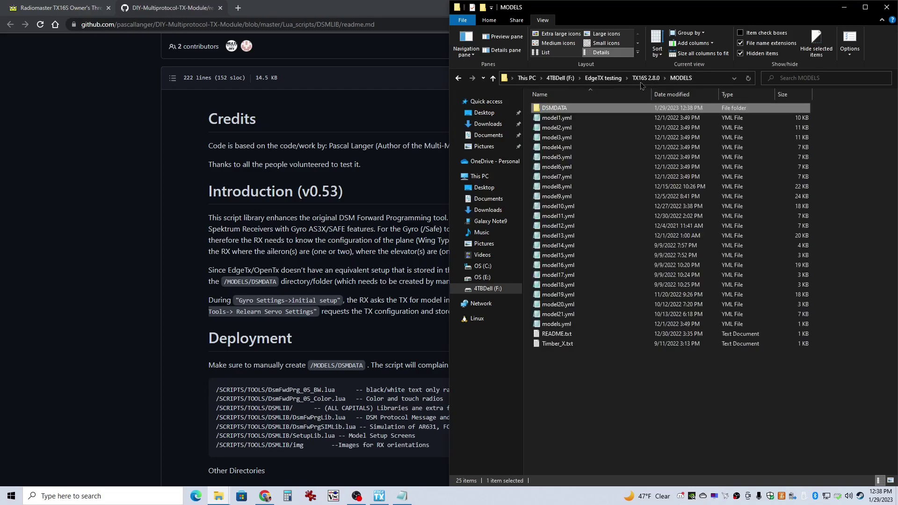
click(605, 78)
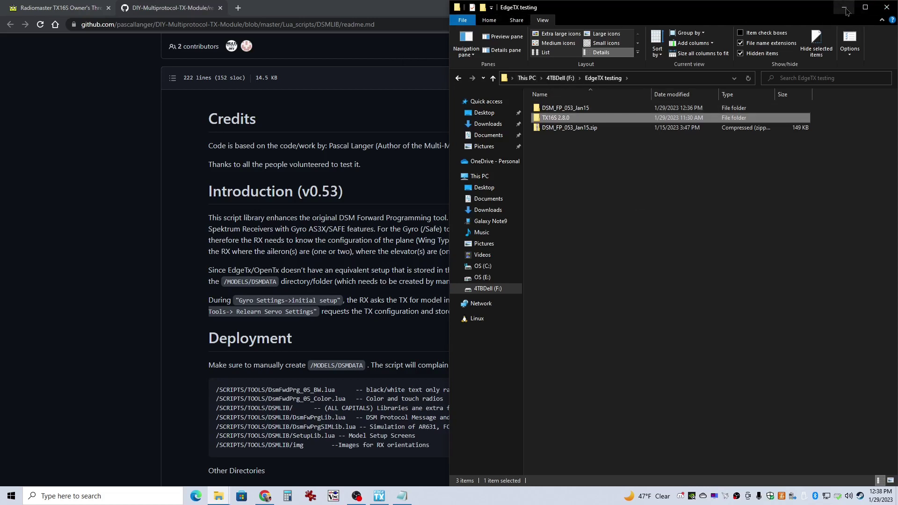
click(845, 9)
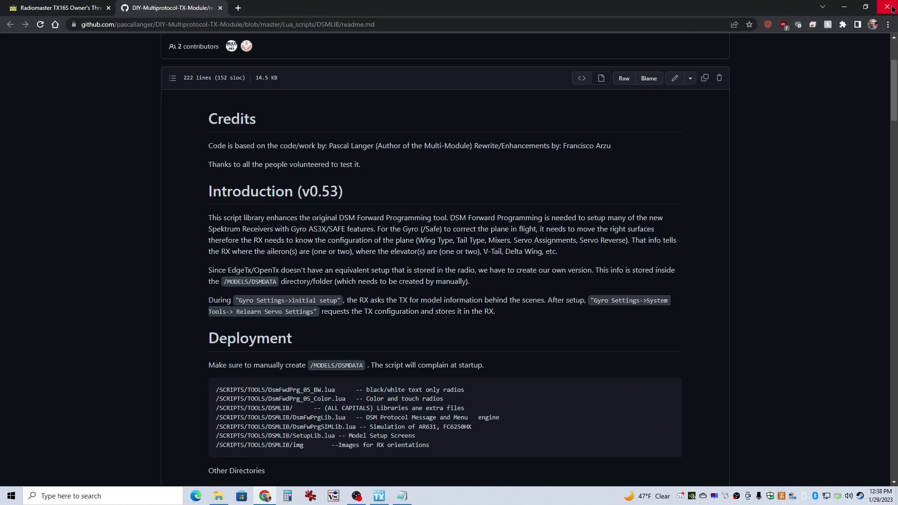
click(844, 7)
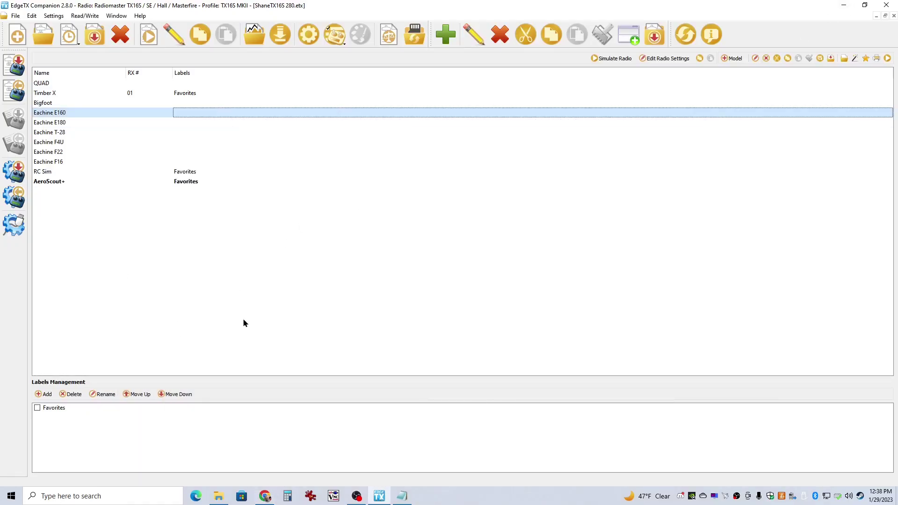
Start the radio simulator with Simulate Radio on the Companion toolbar
click(614, 60)
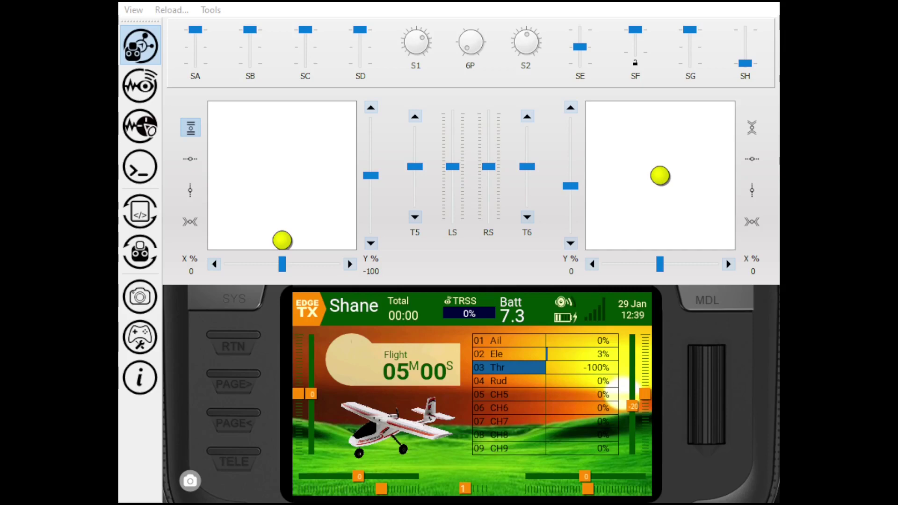
Open the SYS tools list and launch DSM Forward Prog v0.53 (Color+Touch)
click(239, 303)
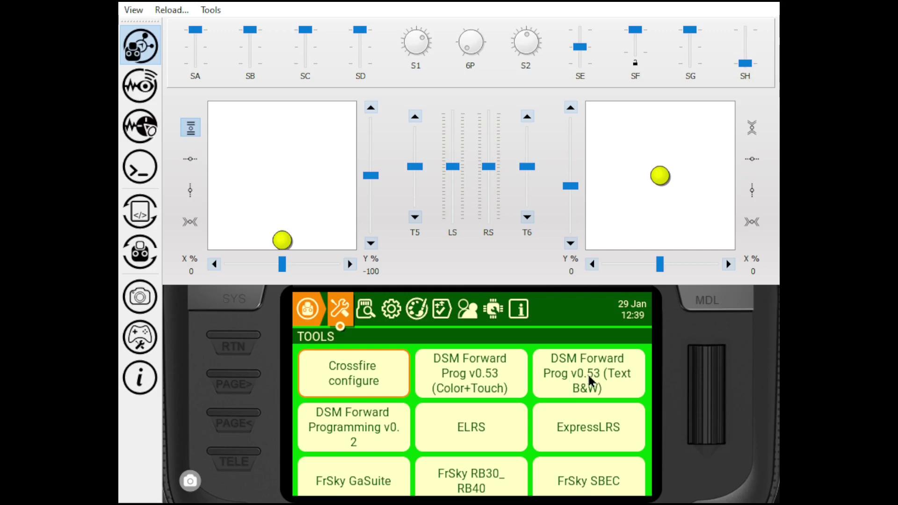
click(477, 372)
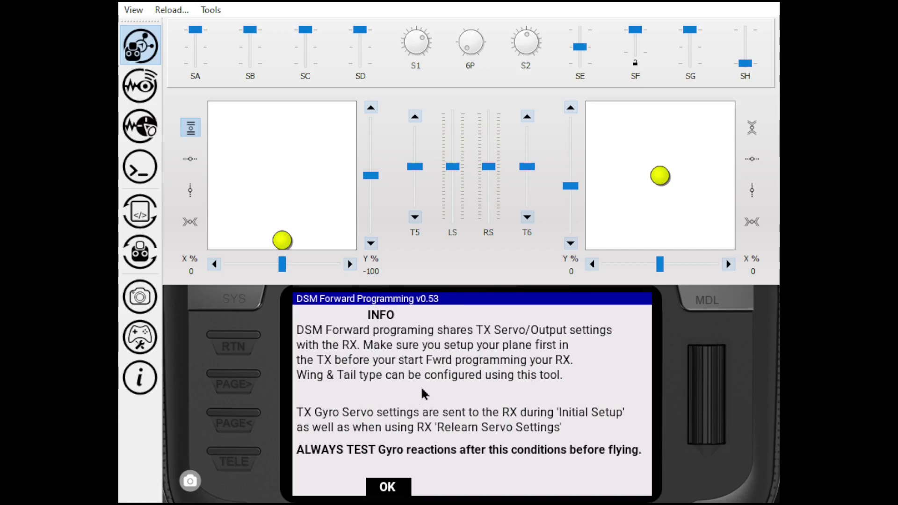
Dismiss the INFO notice, browse the Model Setup items, and go Back to the Main Menu
click(367, 396)
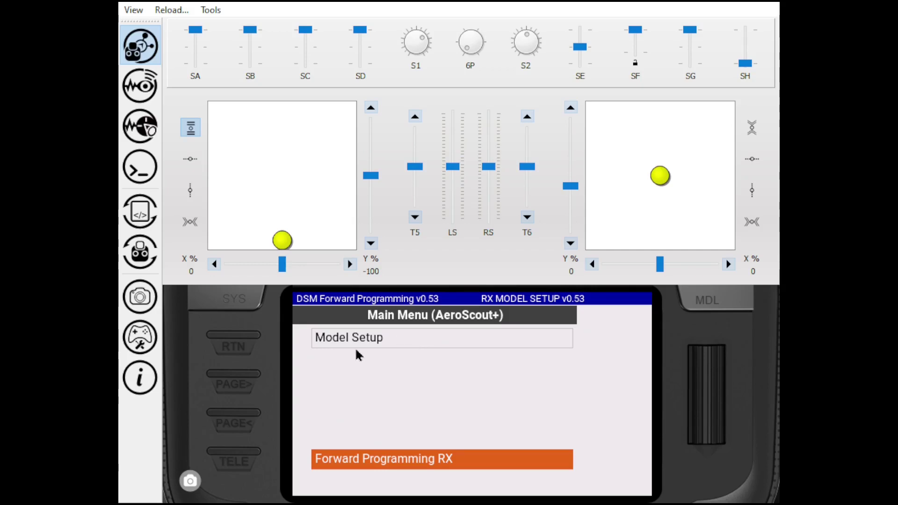
click(360, 338)
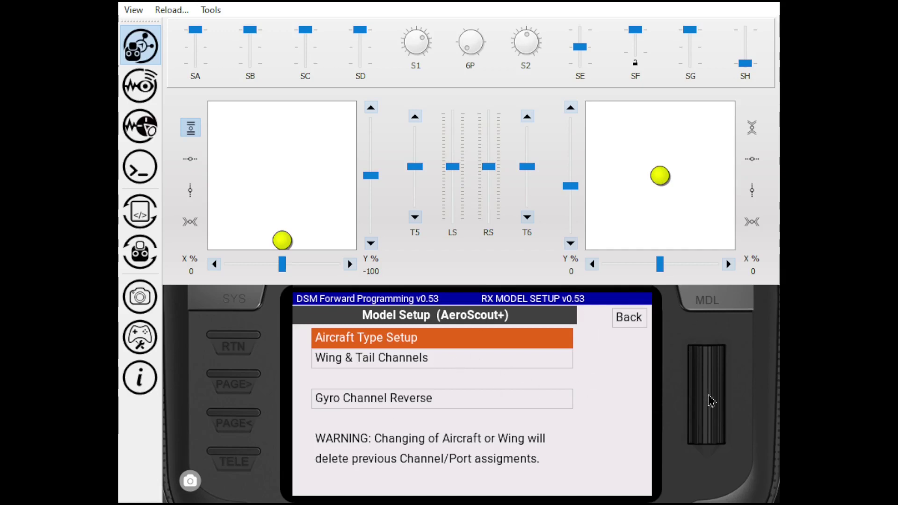
scroll(707, 398, down, 1)
scroll(709, 399, up, 2)
scroll(707, 398, down, 1)
scroll(703, 392, up, 1)
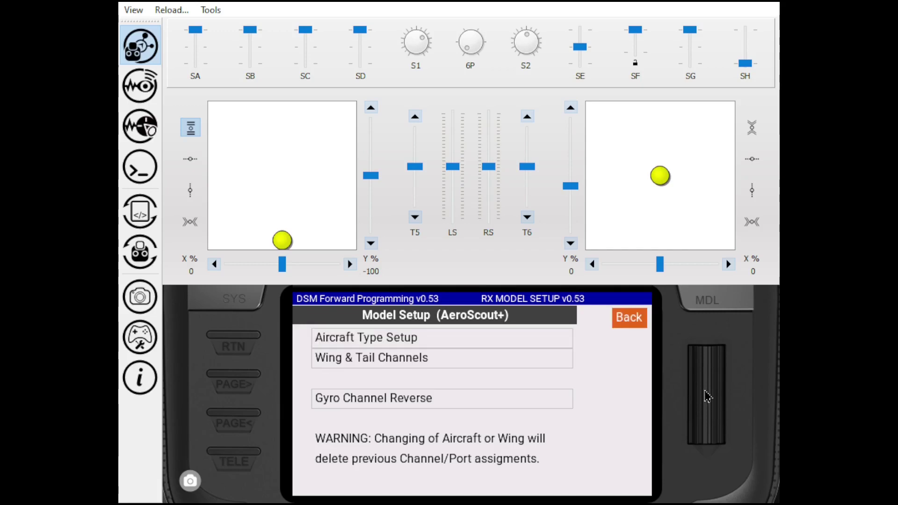
click(628, 325)
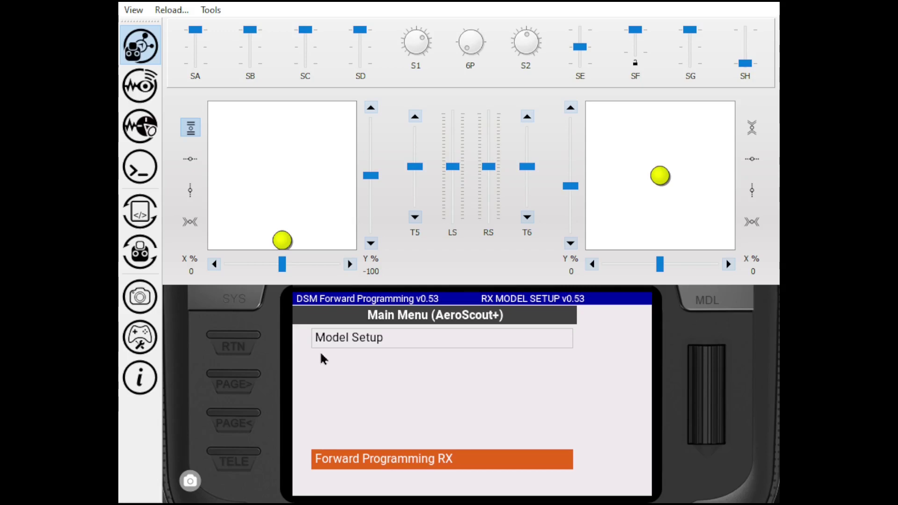
Press RTN to leave the DSM Forward Programming script for the TOOLS list
click(238, 343)
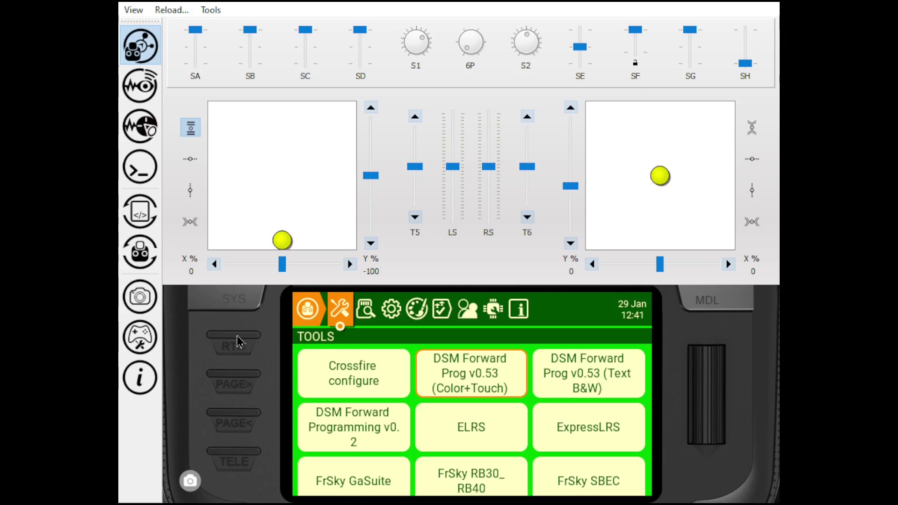
Go from the main screen into MODEL SETUP and open the Internal RF page (MULTI DSM, X 1F)
click(239, 343)
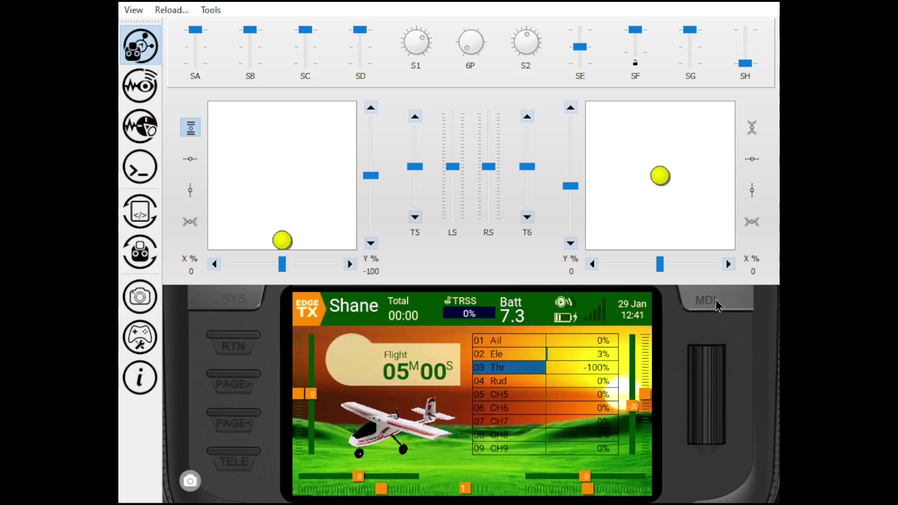
click(718, 306)
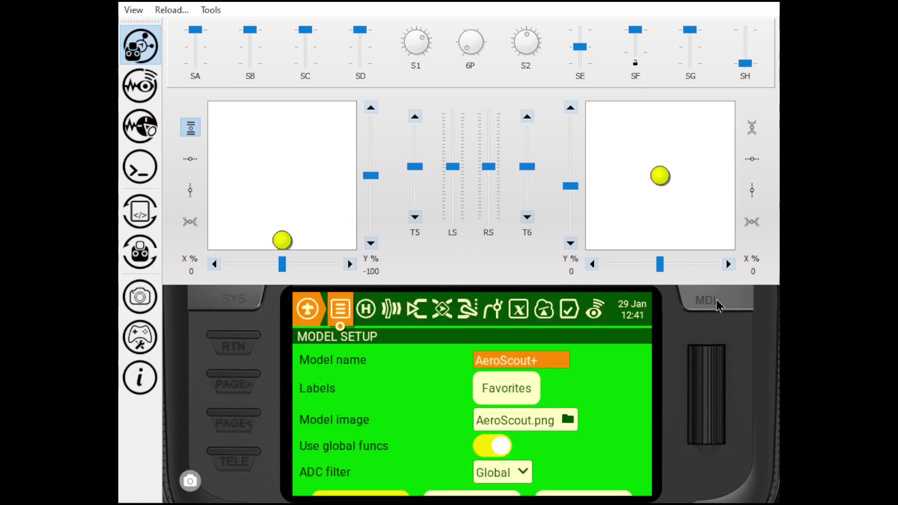
scroll(604, 444, down, 6)
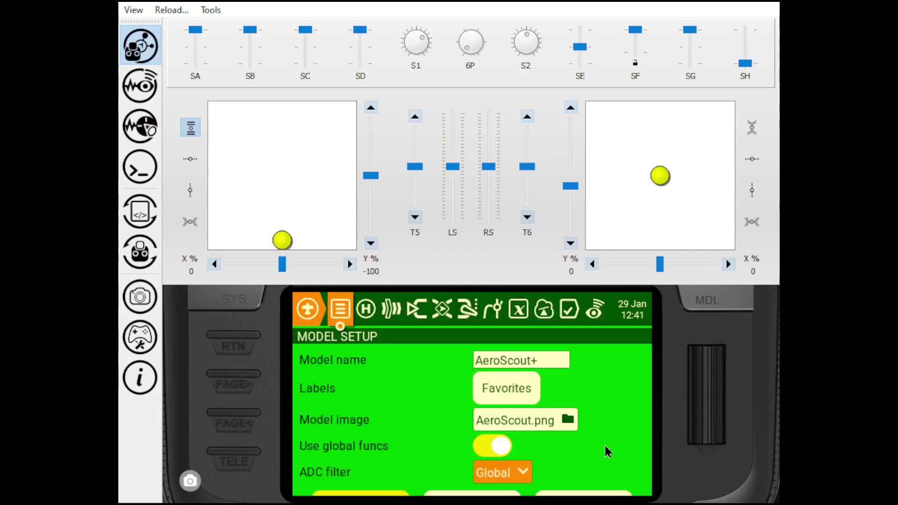
click(366, 489)
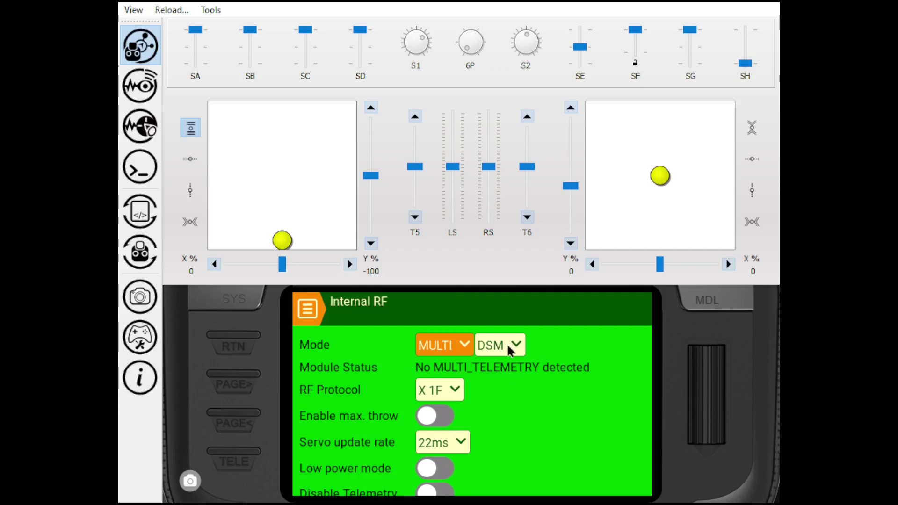
click(455, 391)
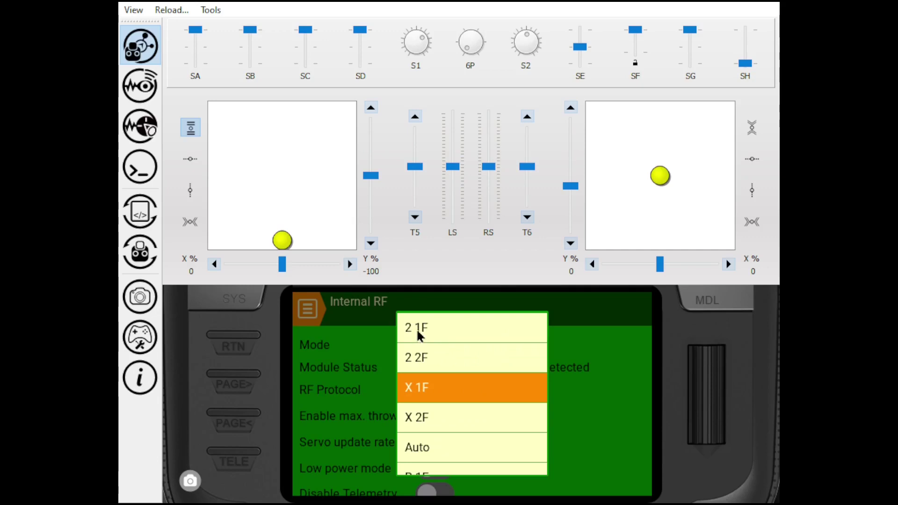
click(594, 351)
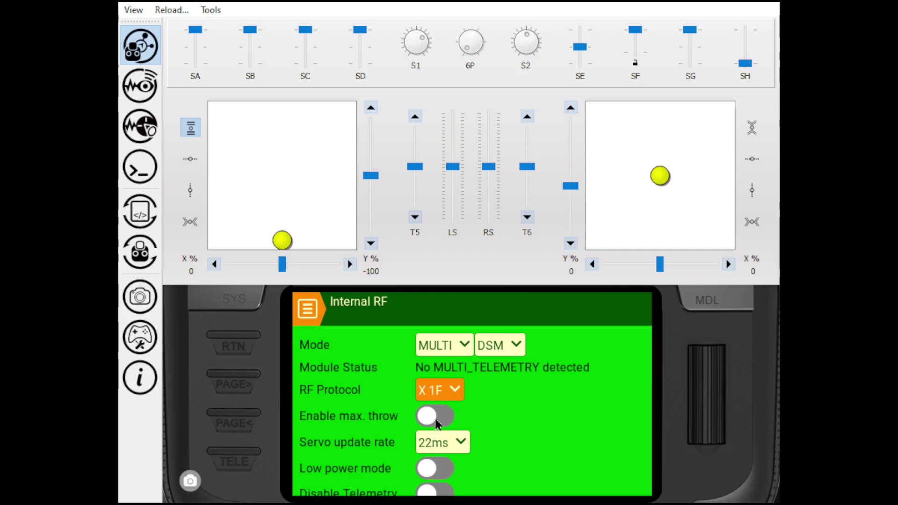
click(456, 391)
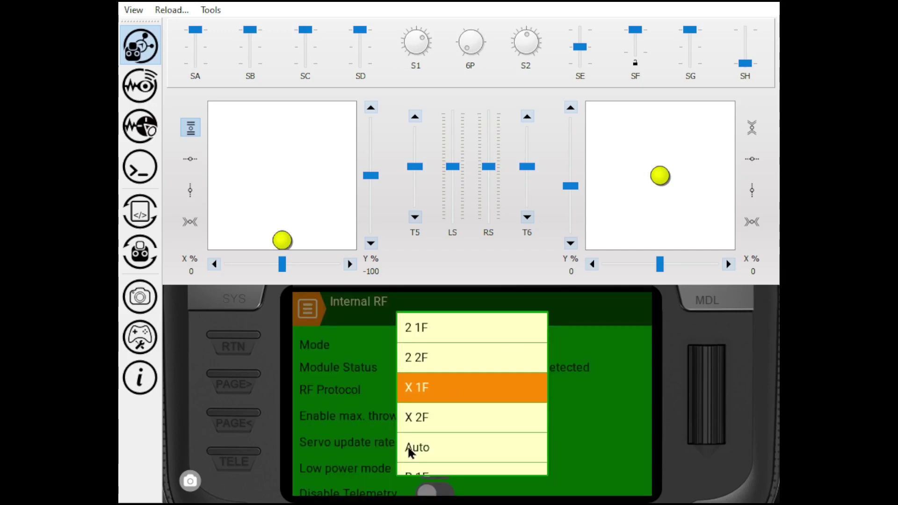
click(586, 393)
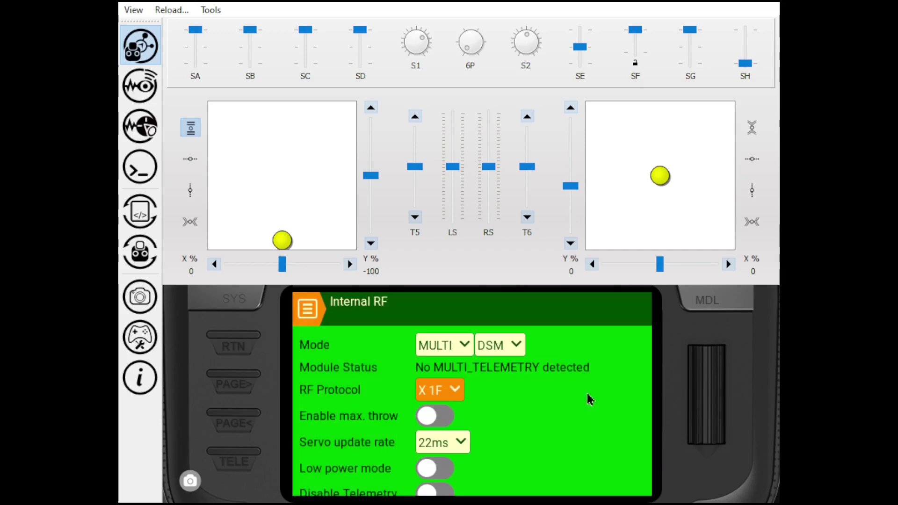
click(457, 388)
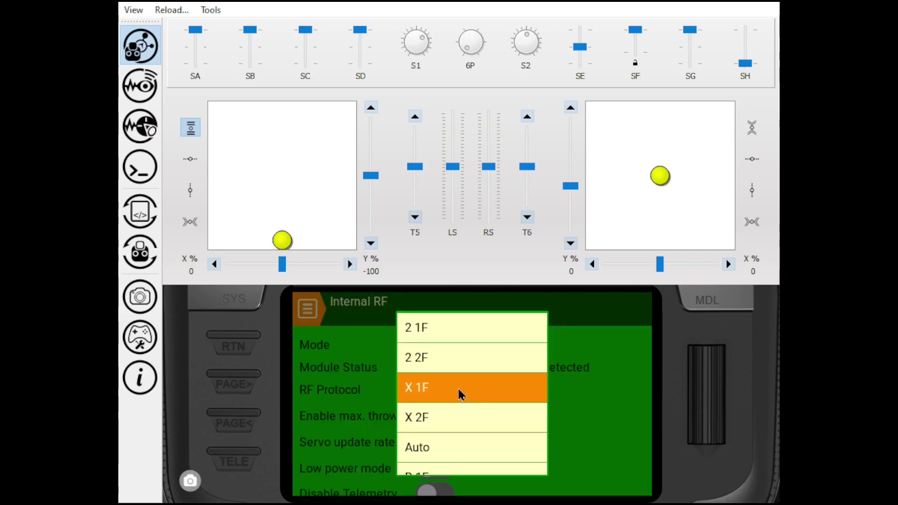
click(584, 381)
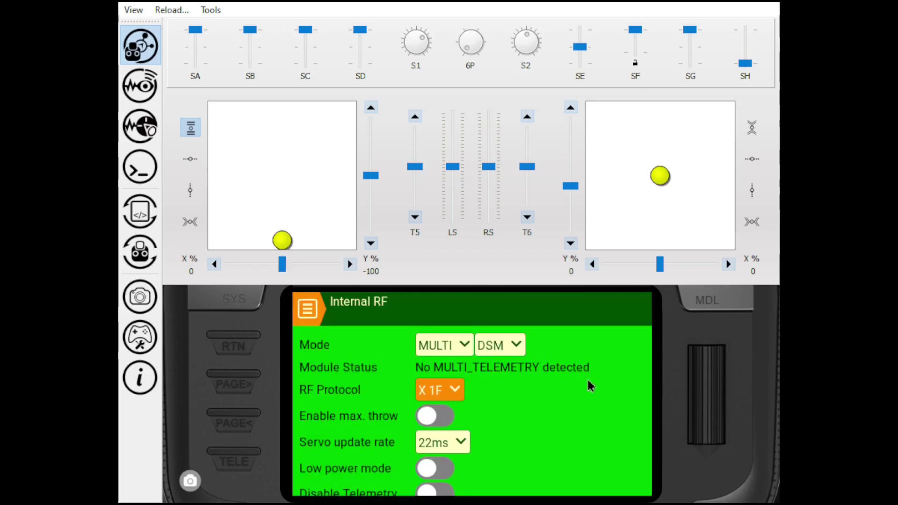